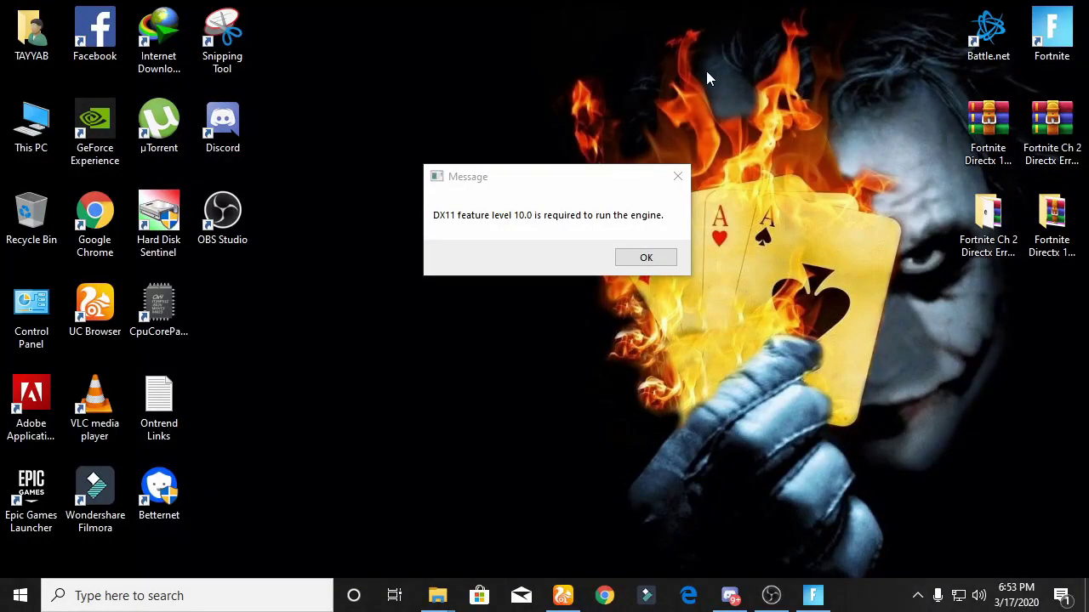
- Drag the 'DX11 feature level 10.0 is required' error dialog to several spots on the desktop
left_click_drag(544, 183, 573, 238)
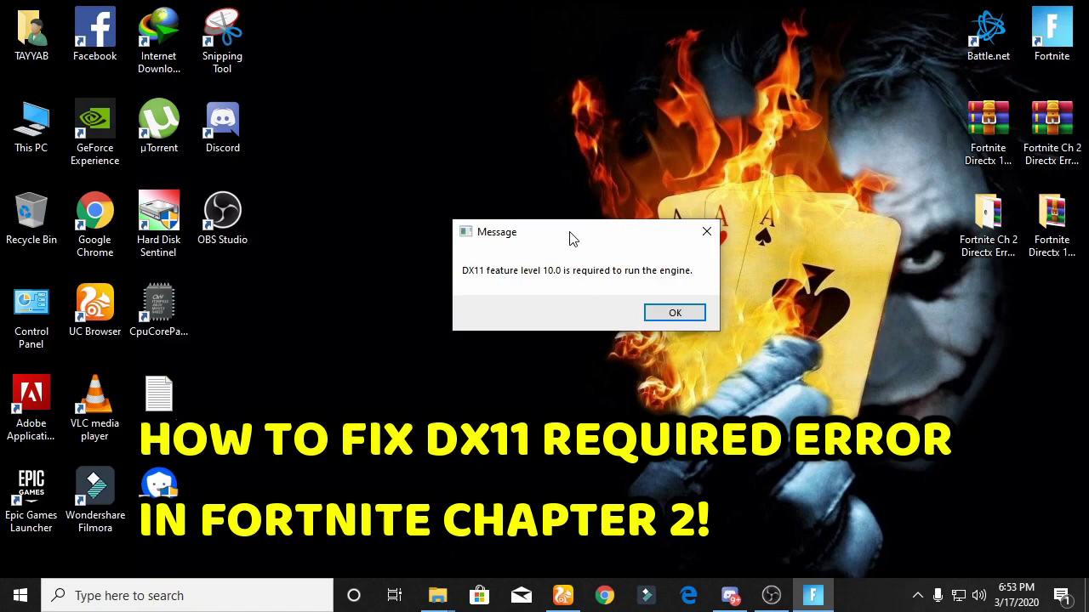
left_click_drag(571, 238, 523, 165)
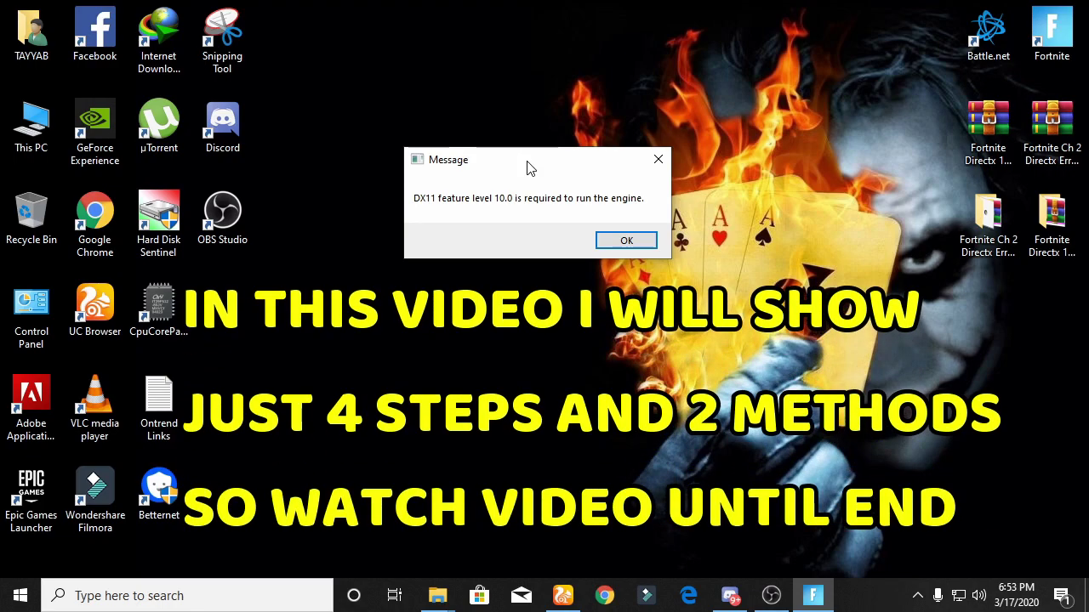
left_click_drag(527, 166, 551, 211)
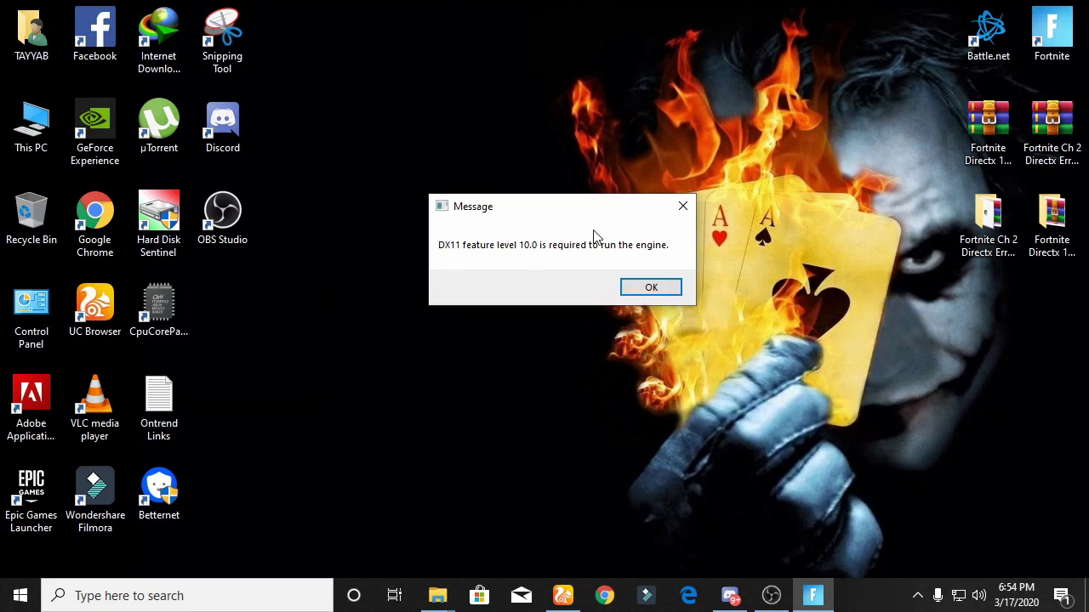
left_click_drag(588, 207, 598, 247)
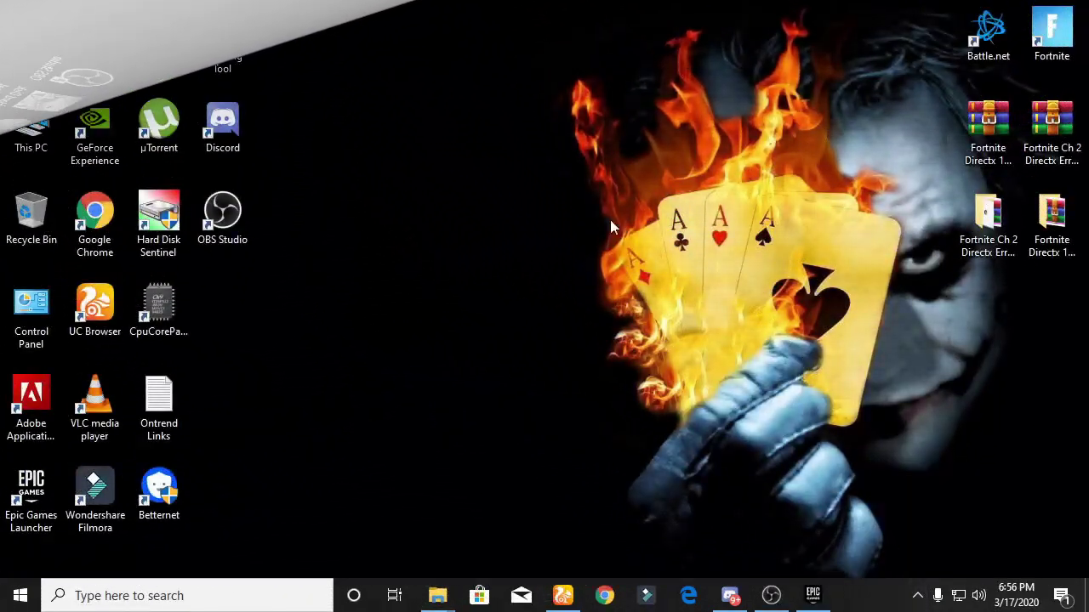
- Refresh the desktop and open This PC's System properties page
right_click(569, 159)
left_click(655, 203)
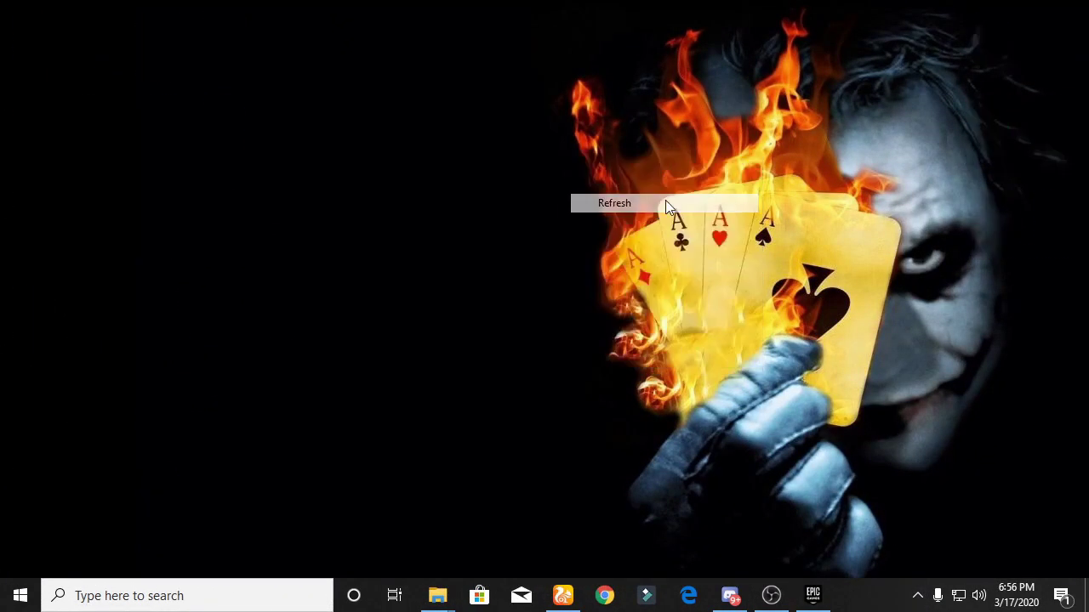
right_click(18, 129)
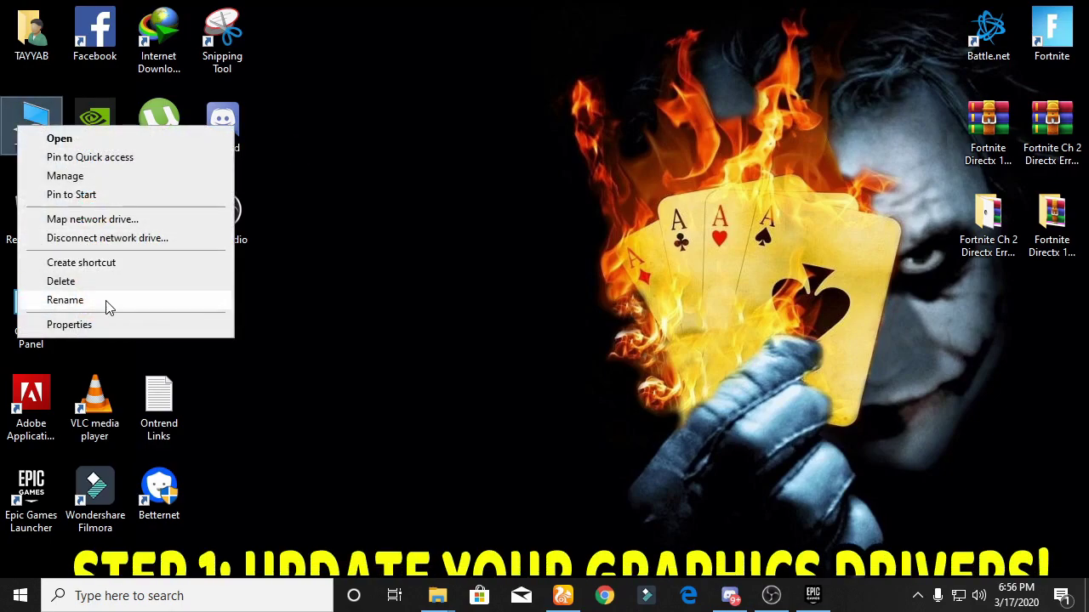
left_click(110, 324)
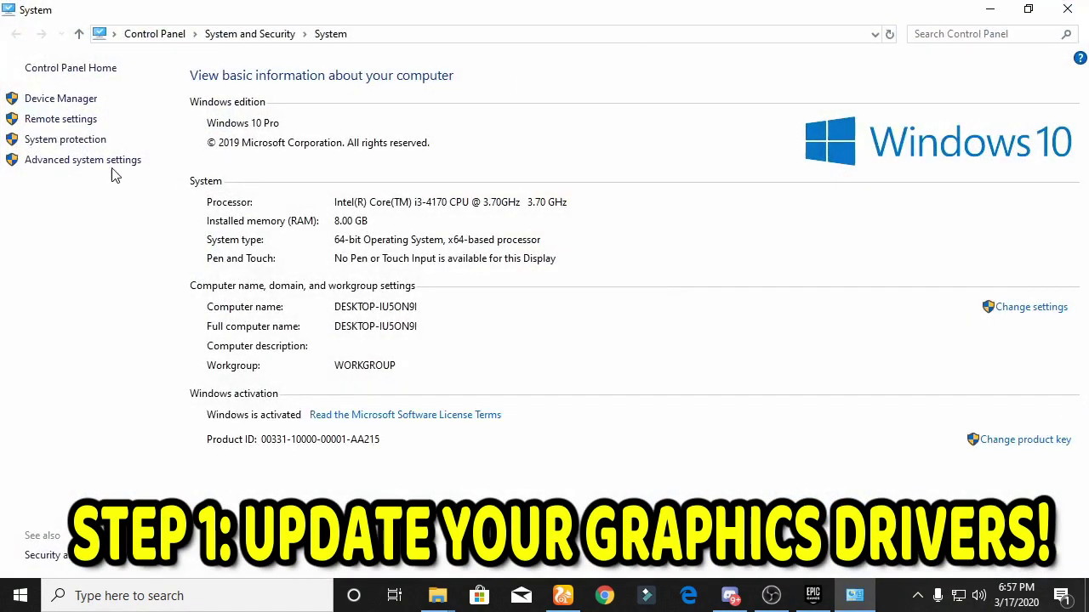
- Launch Device Manager from the Hardware tab of Advanced system settings
left_click(115, 164)
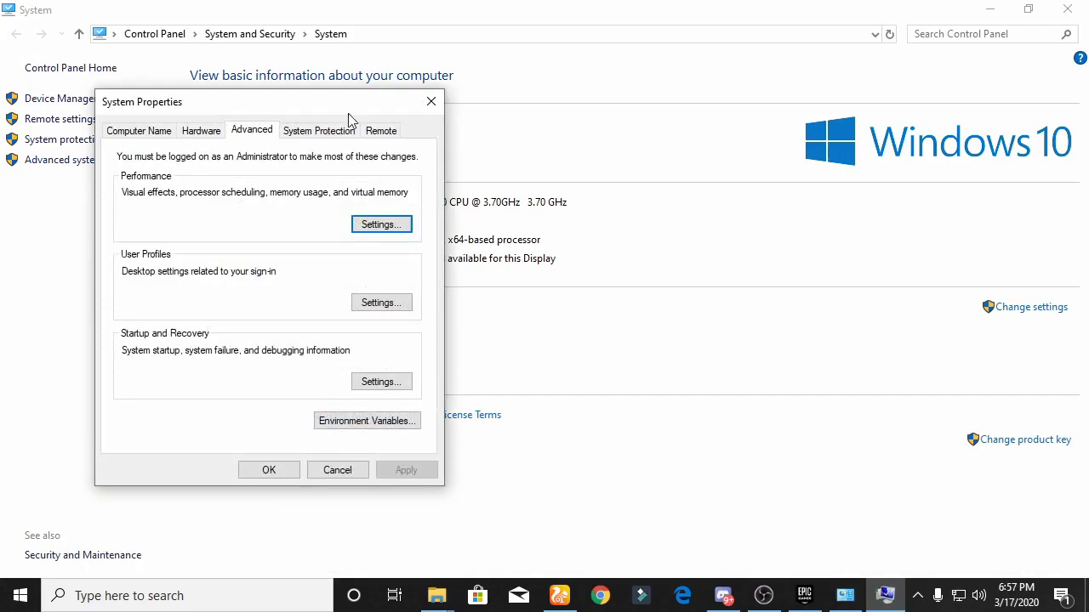
left_click_drag(353, 101, 454, 89)
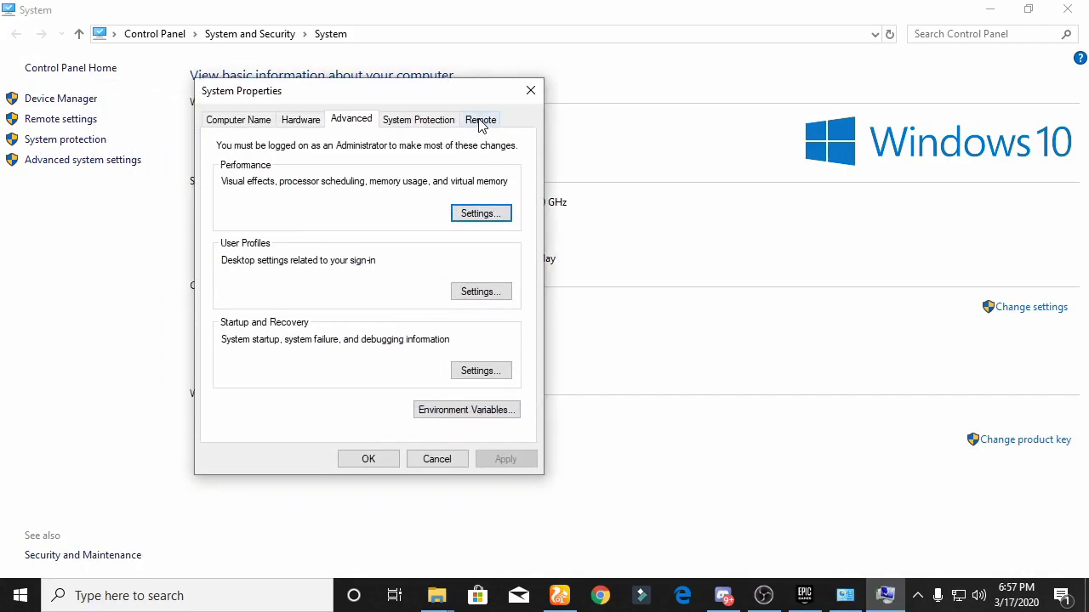
left_click(323, 121)
left_click_drag(401, 101, 480, 103)
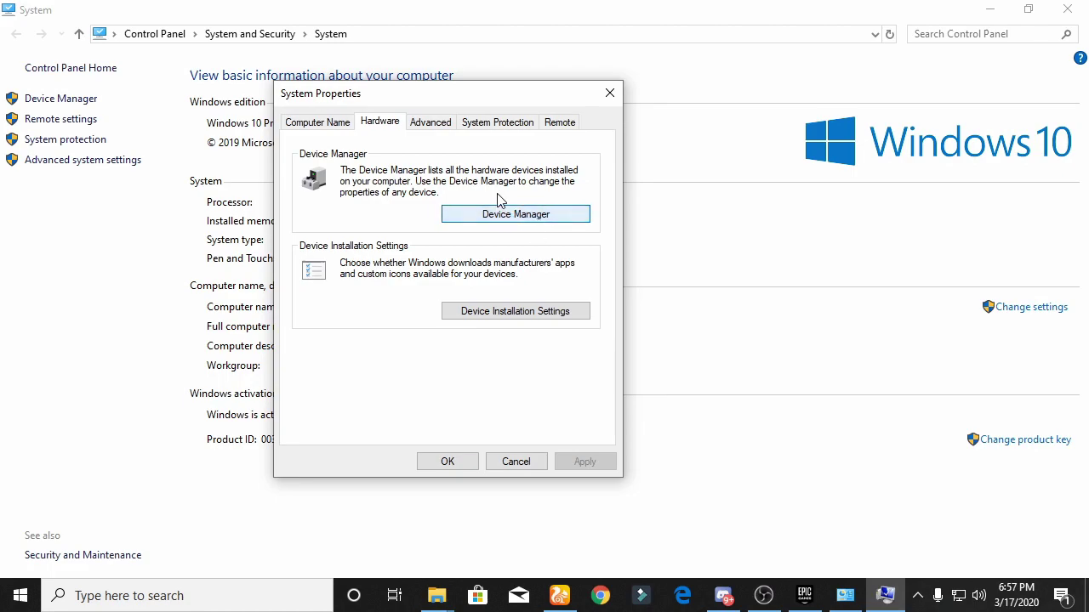
left_click(510, 214)
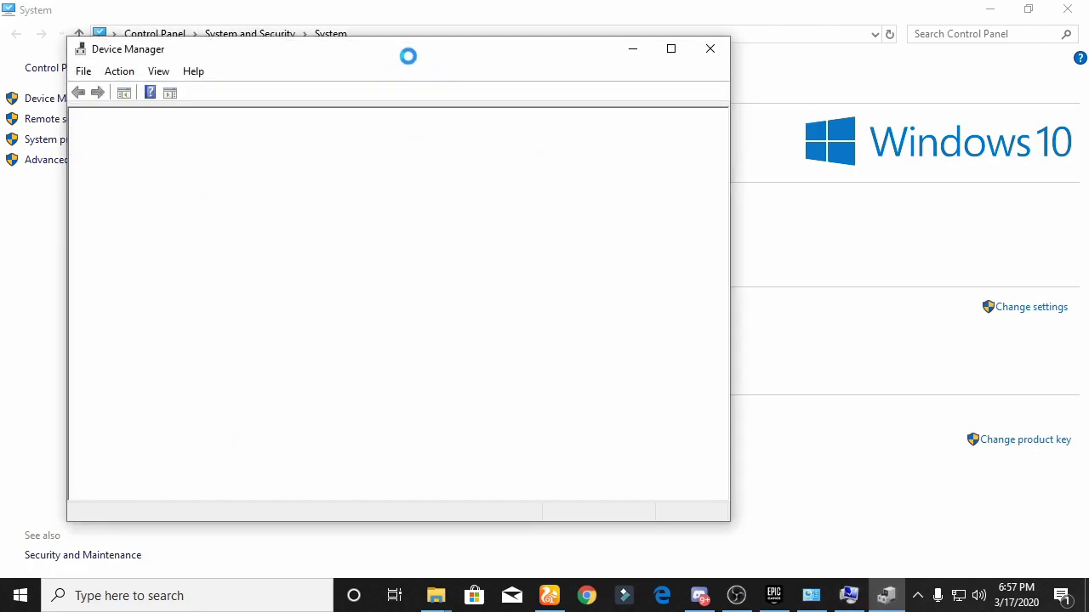
- Start an automatic online driver search for the NVIDIA GeForce GTX 950 under Display adapters
left_click_drag(408, 61, 574, 55)
left_click(292, 176)
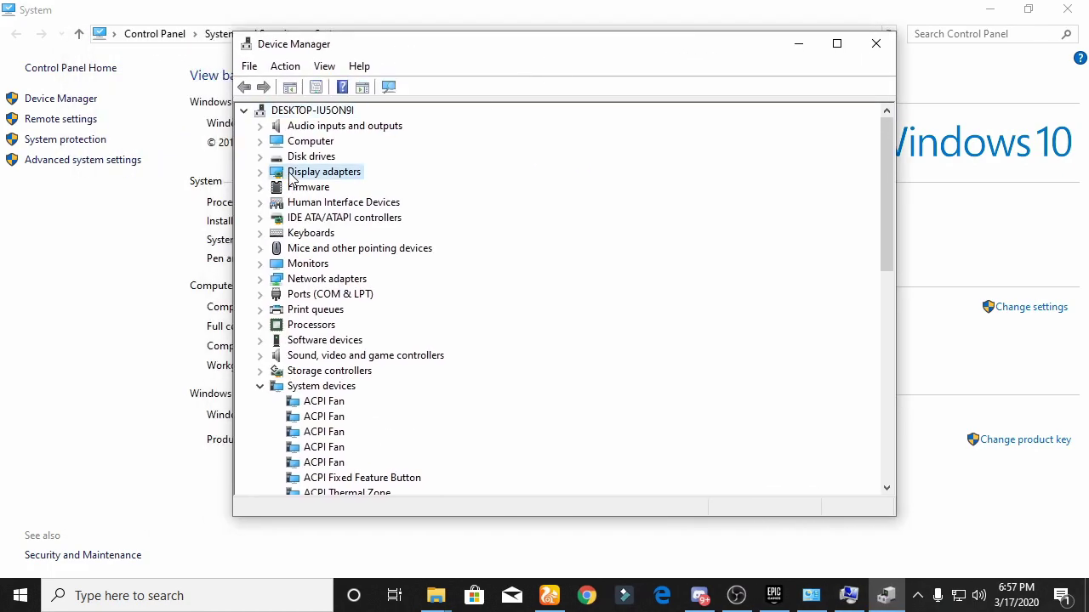
double_click(292, 176)
right_click(364, 189)
left_click(446, 204)
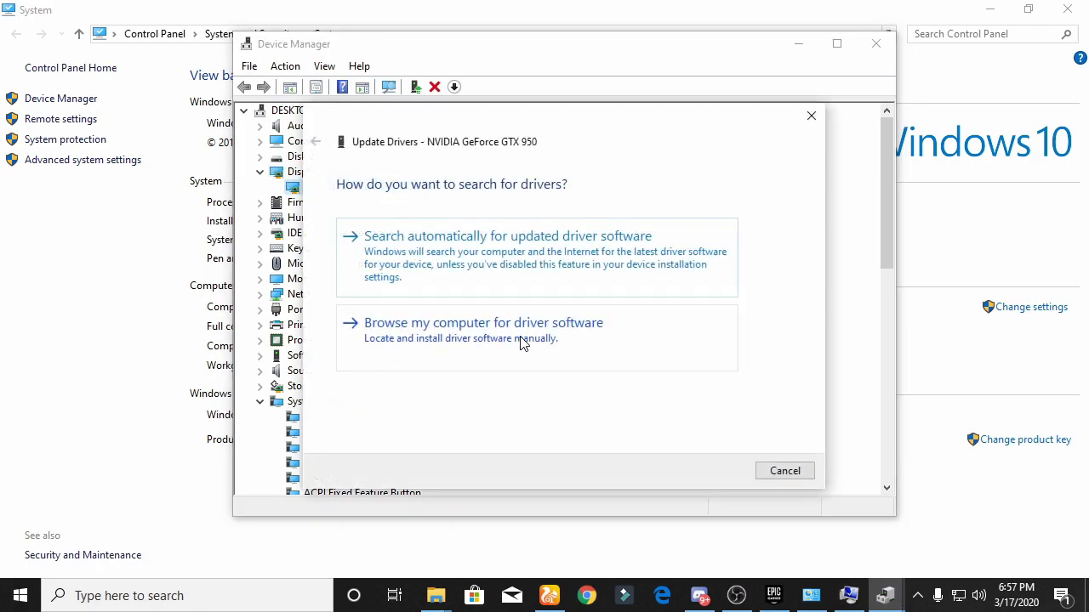
left_click(549, 246)
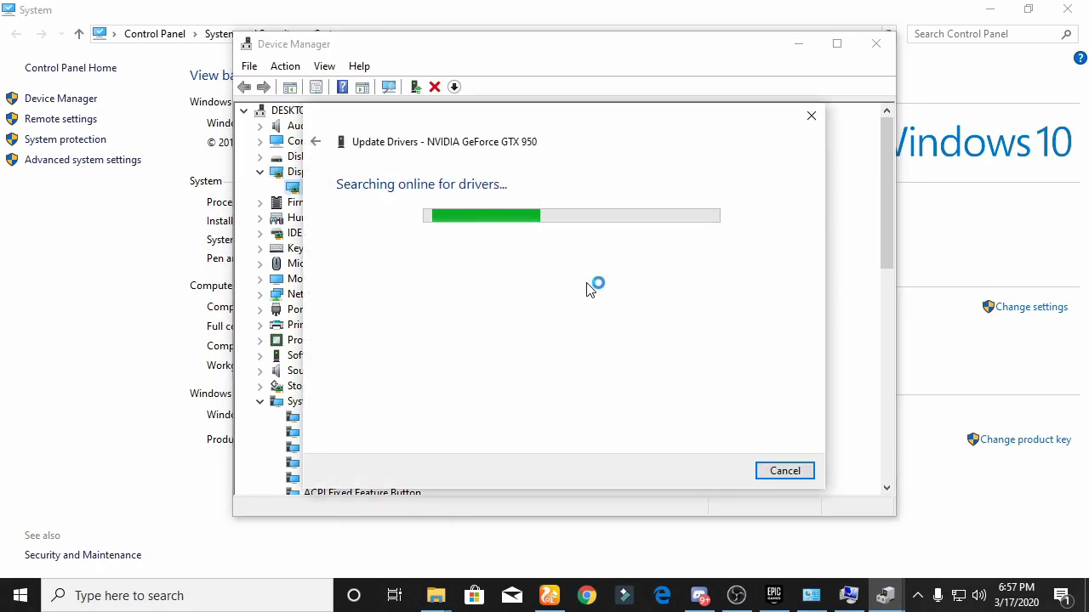
- Watch the driver update window progress, then bring the browser back to the front
left_click(549, 595)
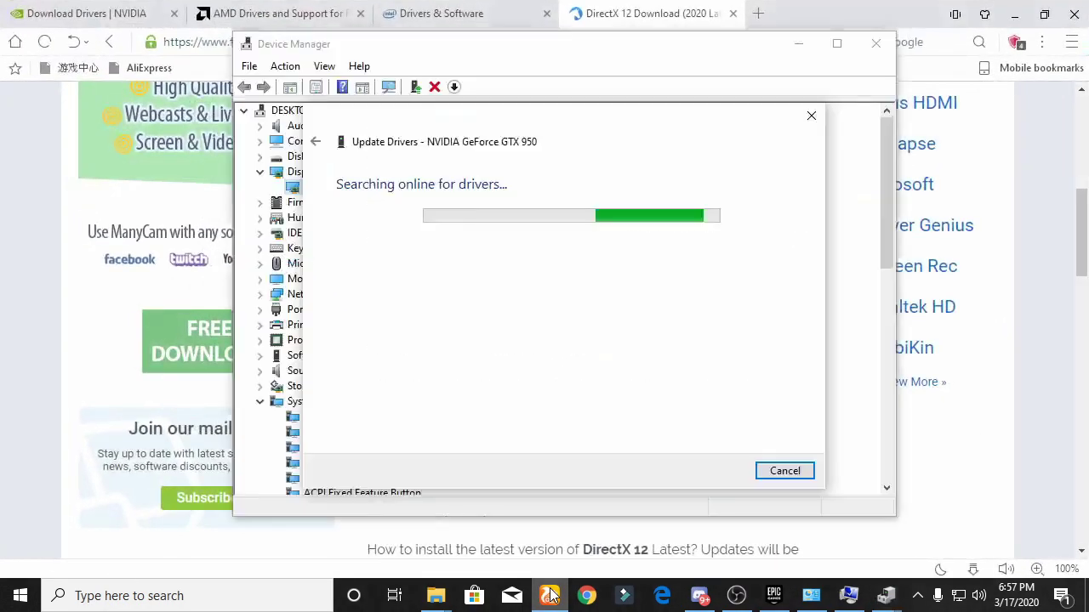
left_click(549, 596)
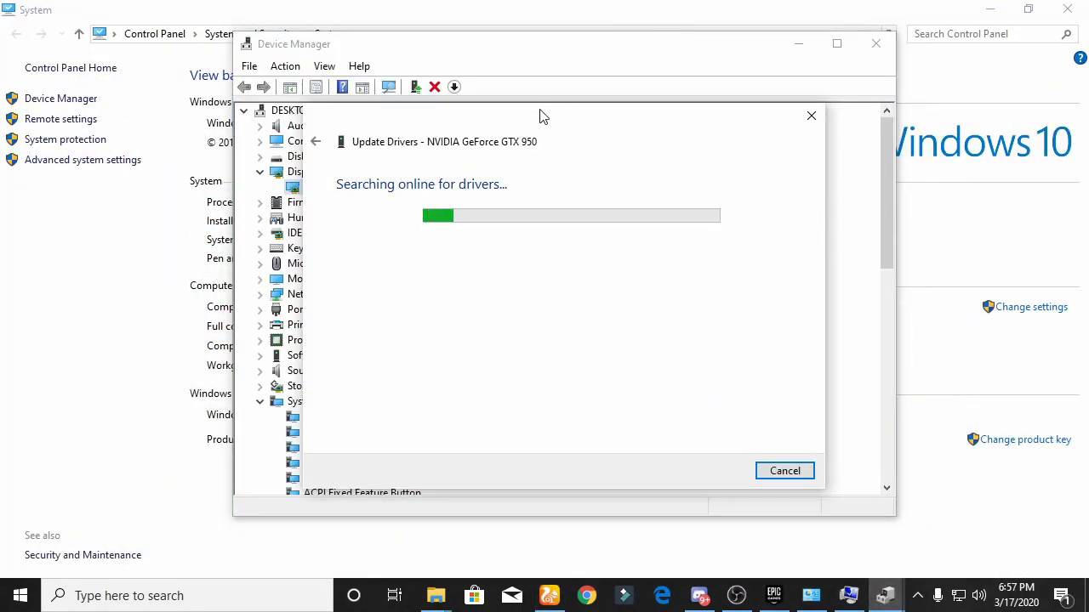
left_click_drag(539, 110, 561, 105)
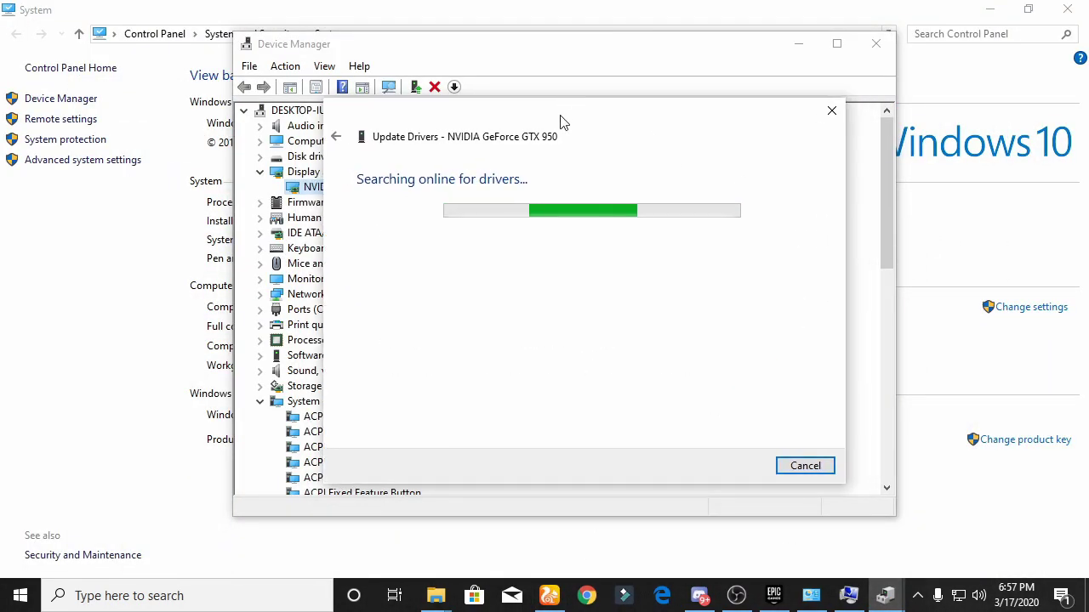
left_click_drag(560, 122, 542, 123)
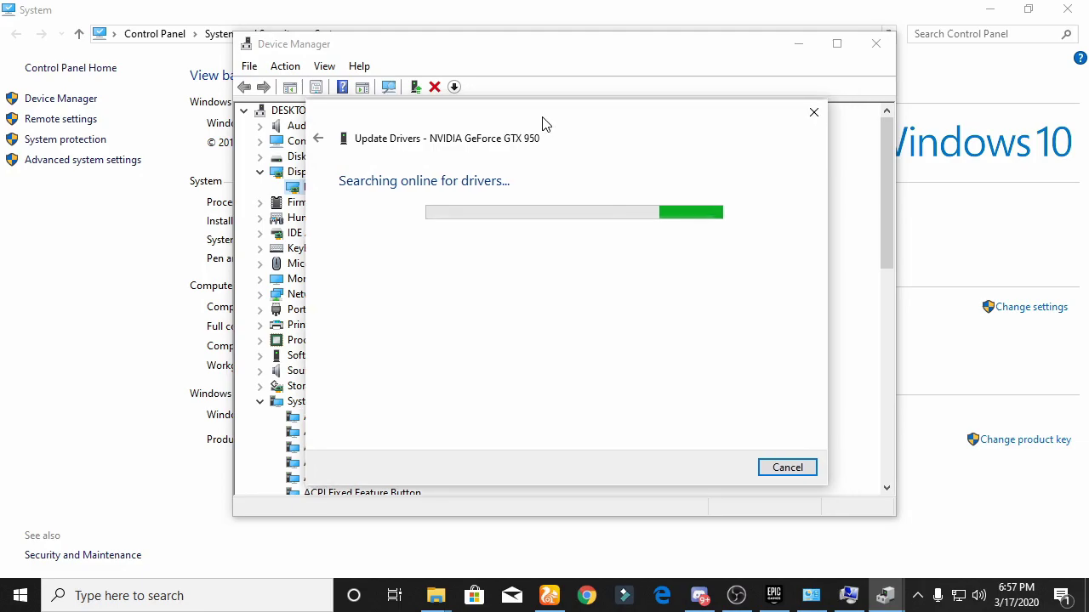
left_click(549, 596)
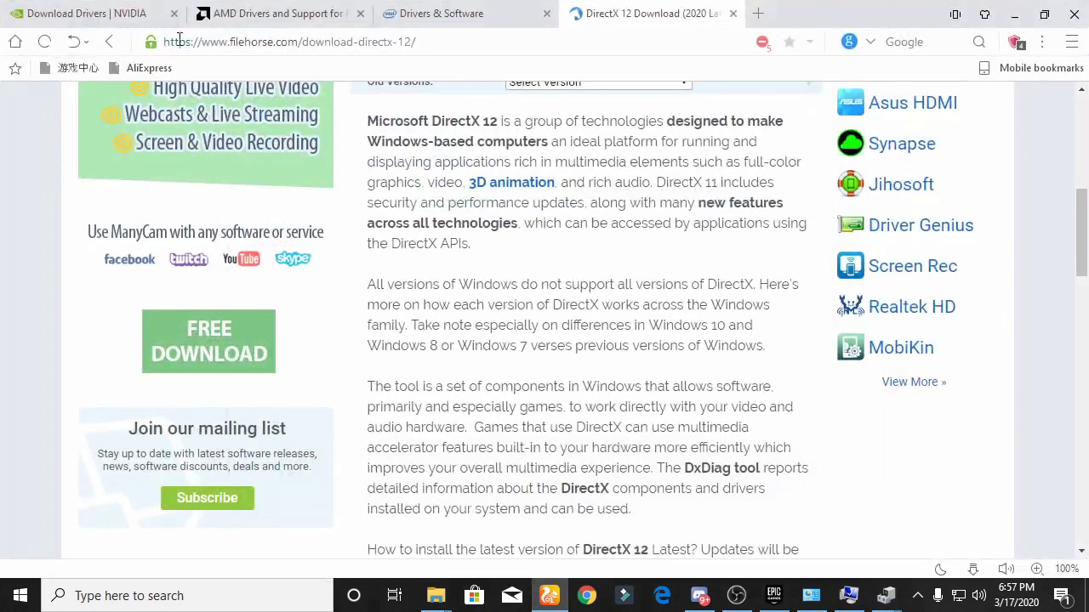
- Browse the NVIDIA, AMD and Intel driver pages, scrolling Intel's Drivers & Software page
scroll(183, 107, "up", 5)
left_click(85, 12)
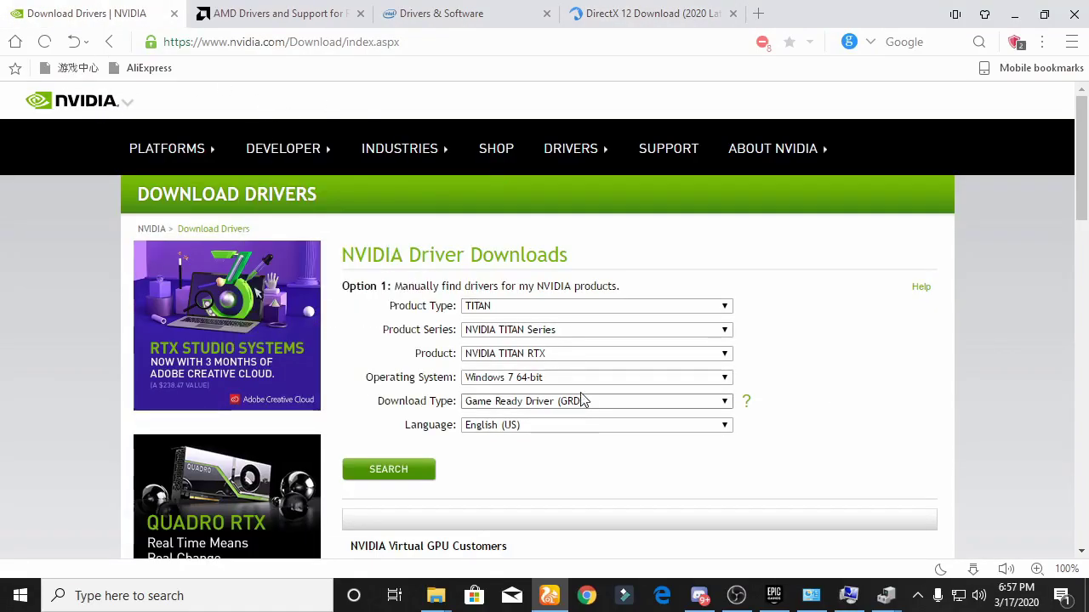
left_click(242, 13)
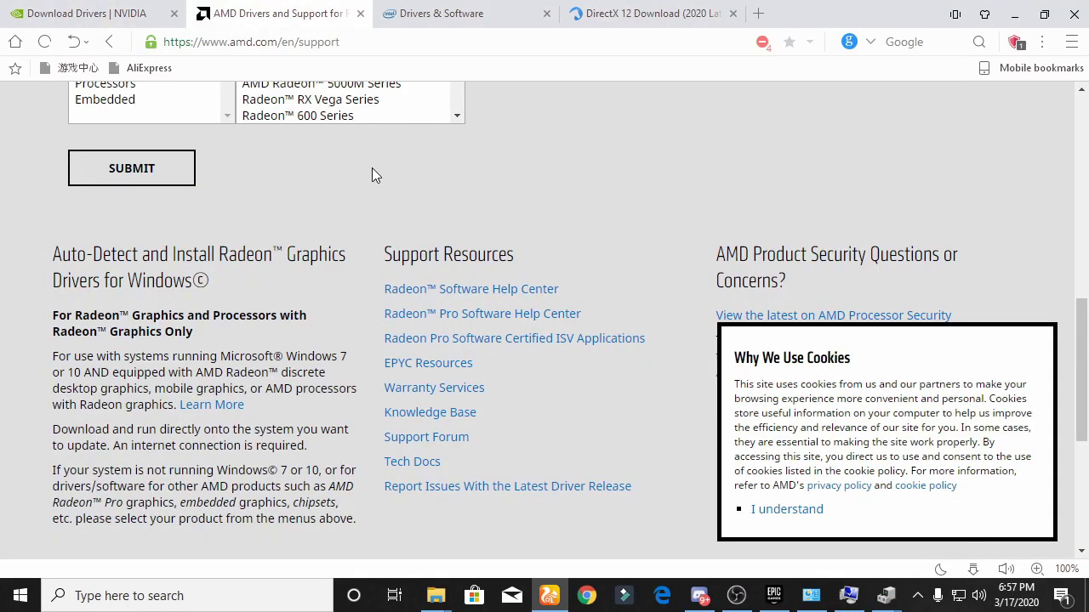
scroll(376, 180, "up", 10)
left_click(515, 10)
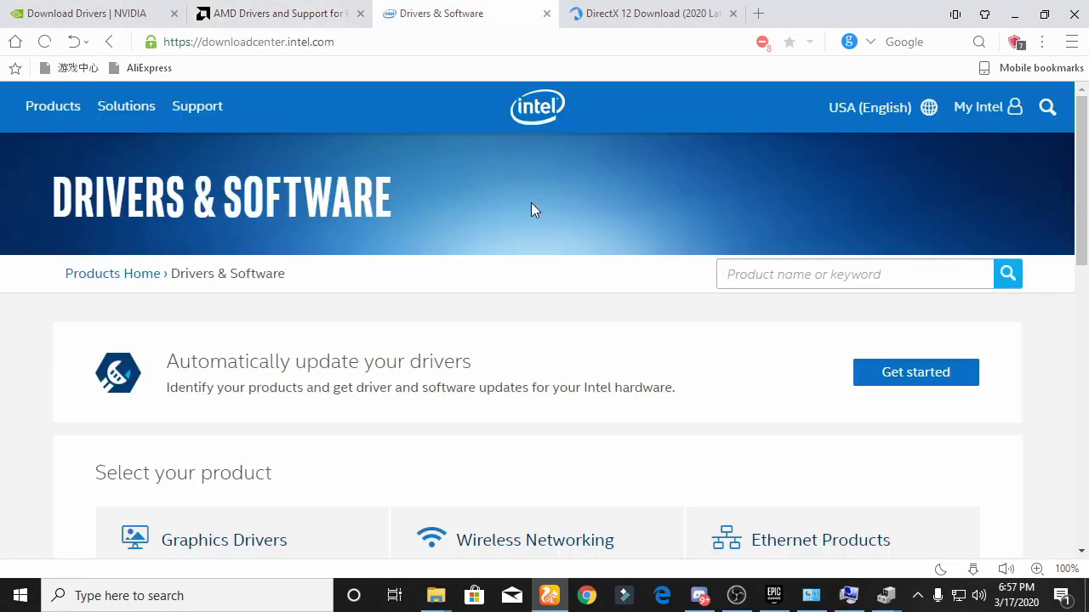
scroll(603, 329, "down", 10)
scroll(570, 273, "up", 8)
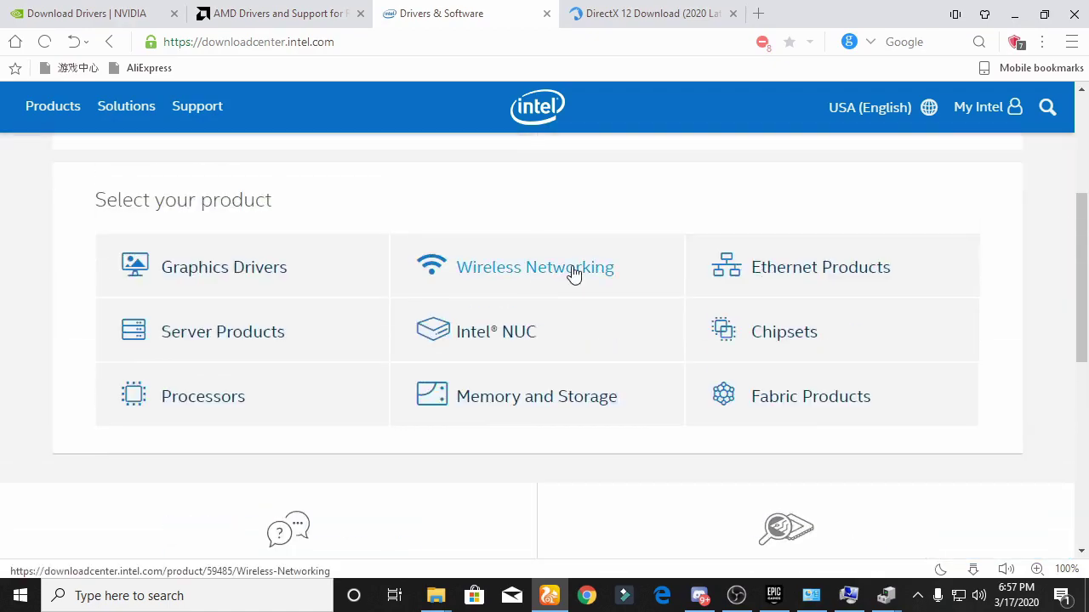
scroll(573, 272, "up", 3)
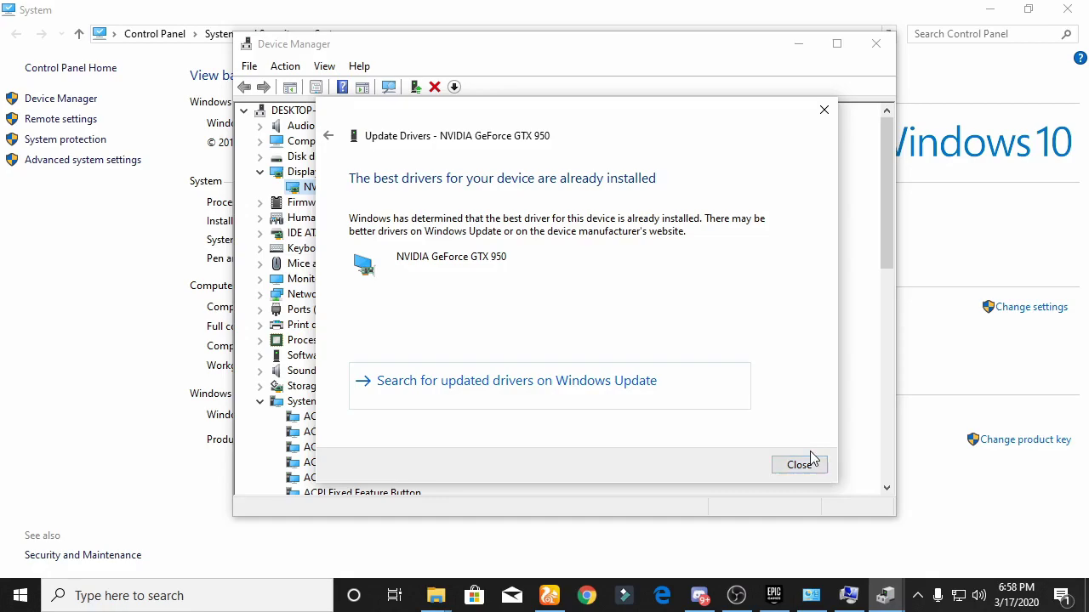
- Close the driver update result, Device Manager, System Properties and the System window
left_click(810, 459)
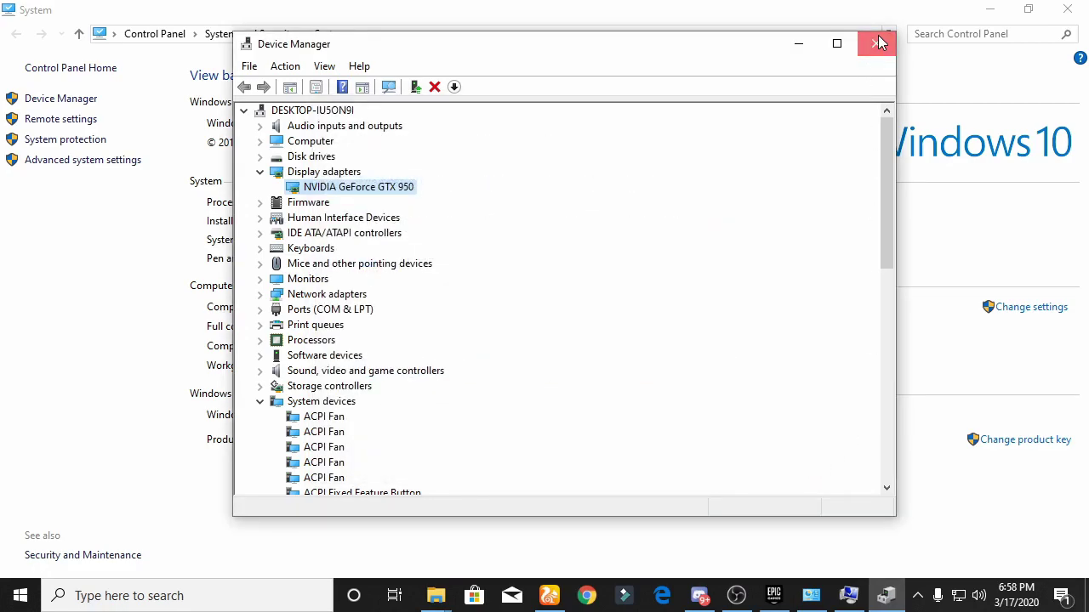
left_click(879, 43)
left_click(615, 91)
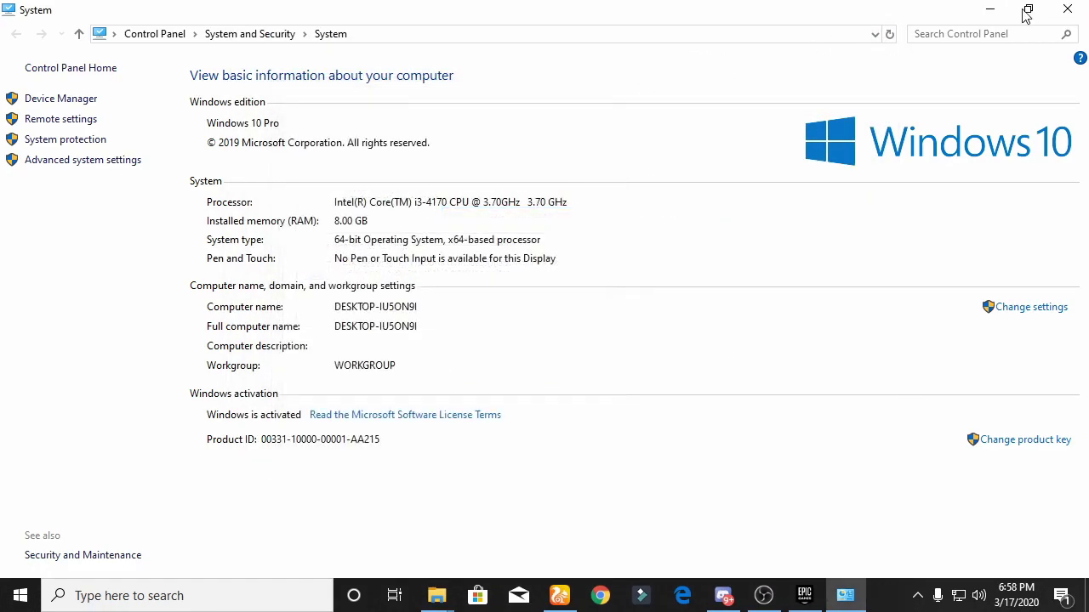
left_click(1067, 9)
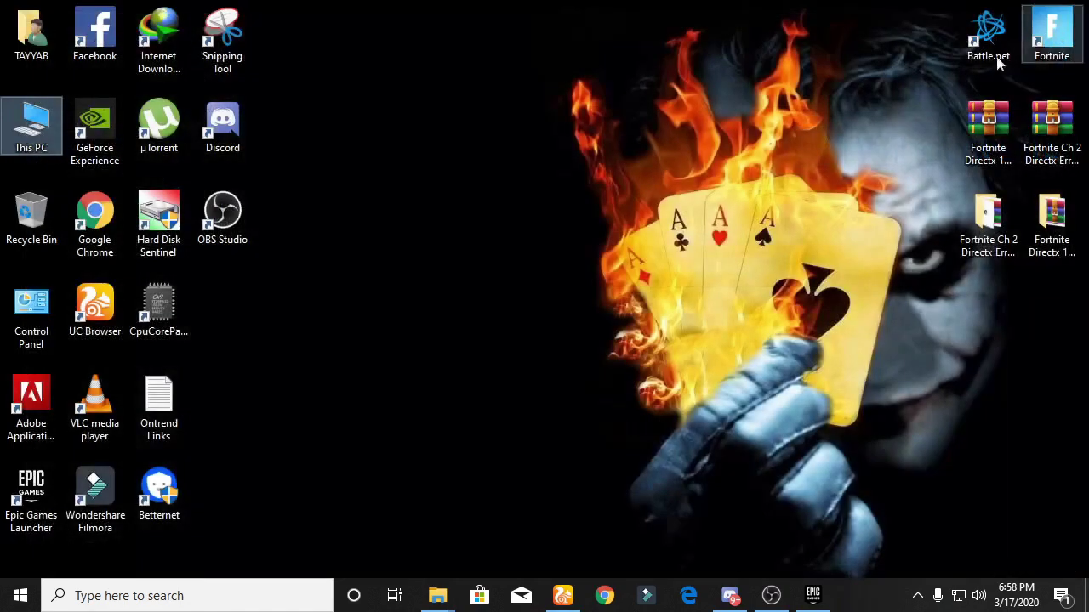
- Refresh the desktop and open the Start menu
right_click(736, 140)
left_click(790, 187)
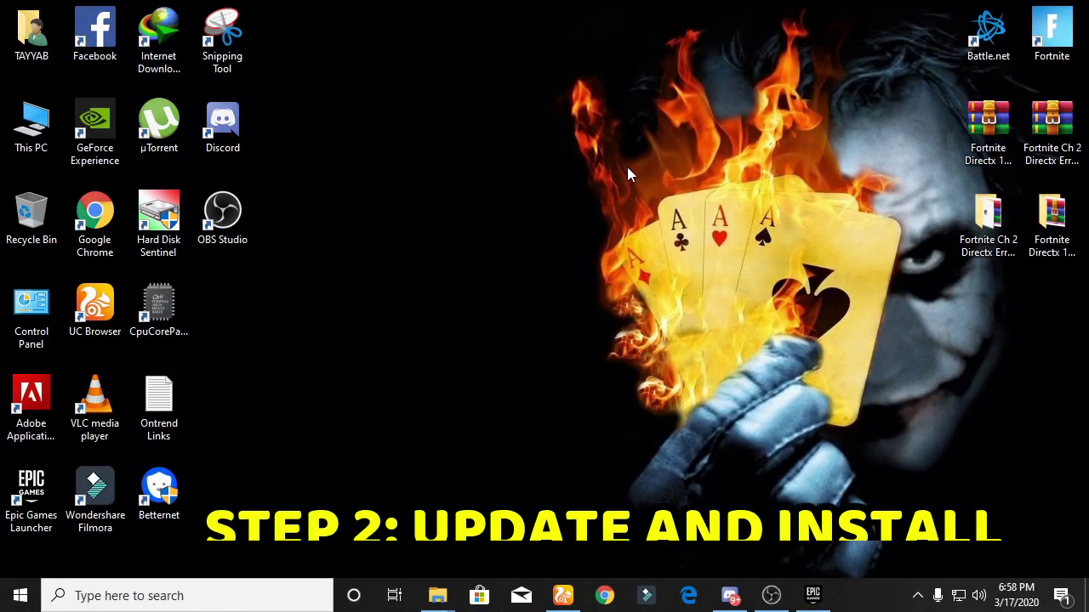
left_click(20, 596)
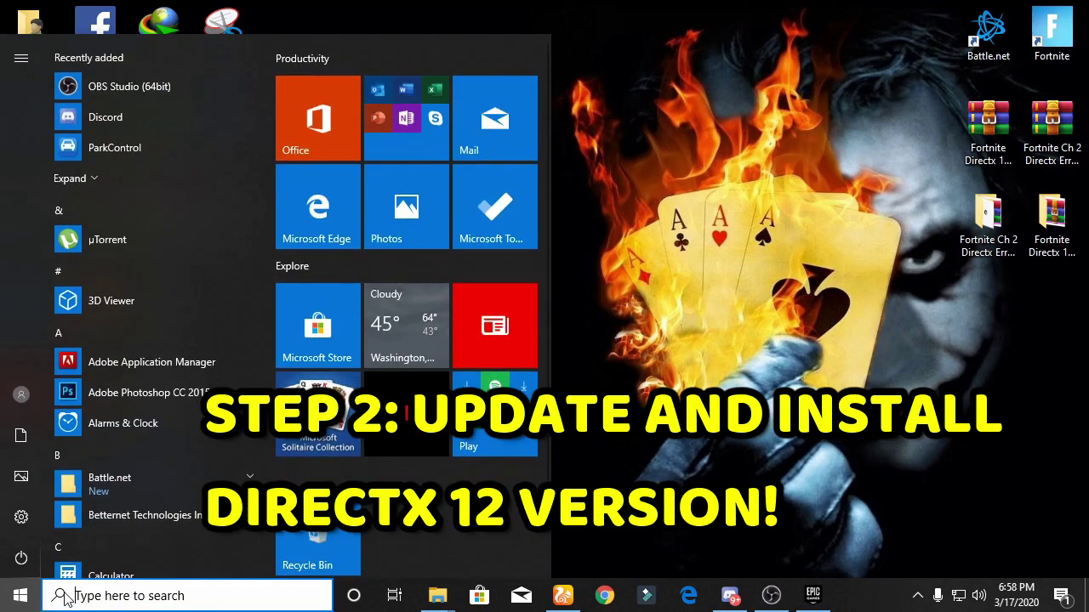
- Launch dxdiag from the Run box, agreeing to the driver signature check
key("super+r")
type("dx")
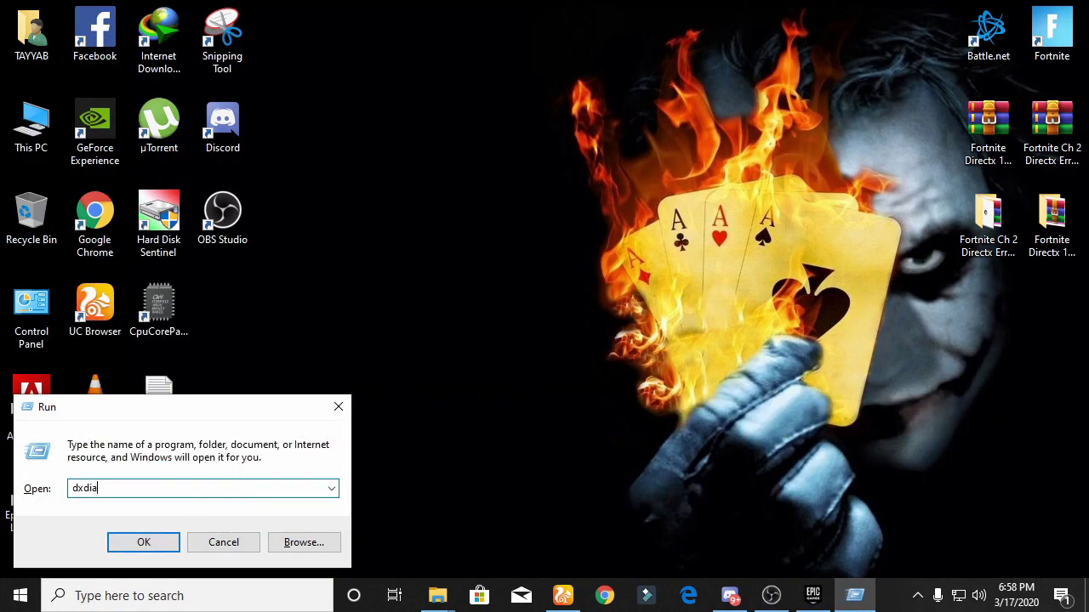
key("Return")
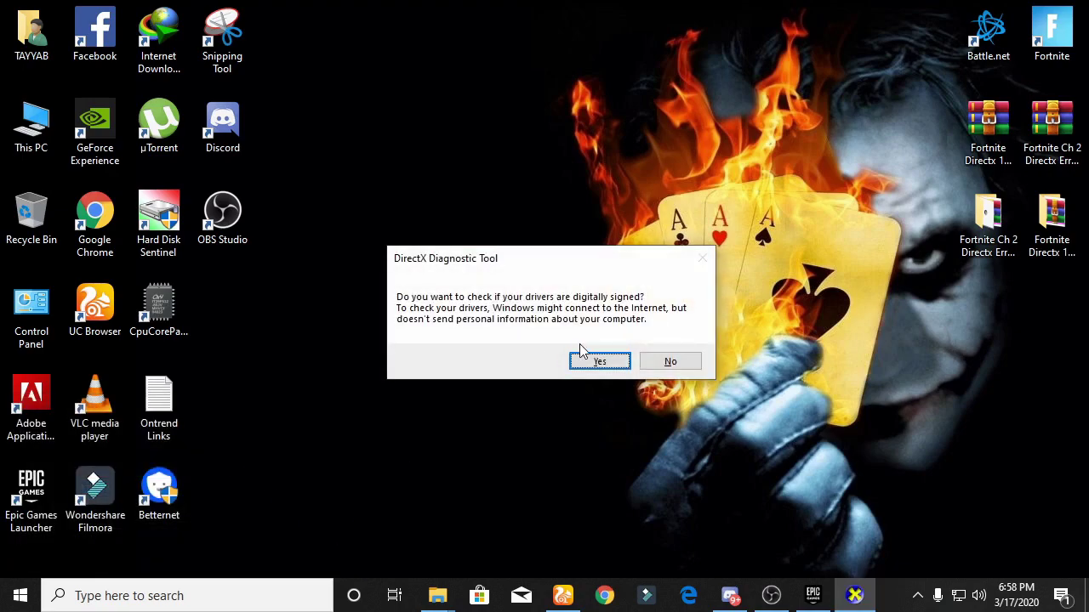
left_click(601, 361)
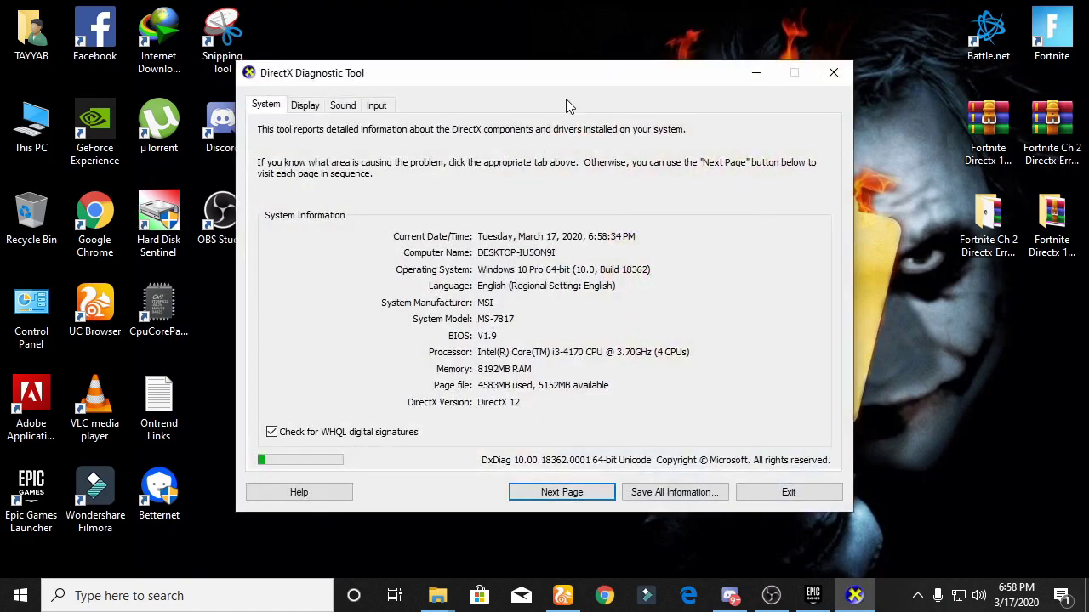
- Review the Display tab's GTX 950 driver details, then return to the System tab
left_click_drag(586, 57, 613, 22)
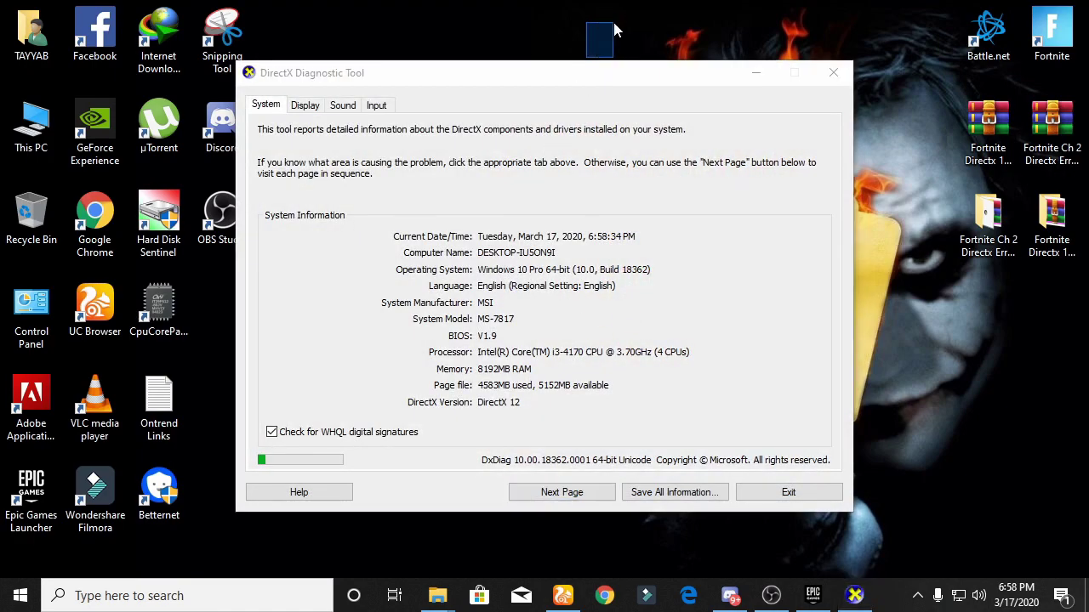
left_click(306, 105)
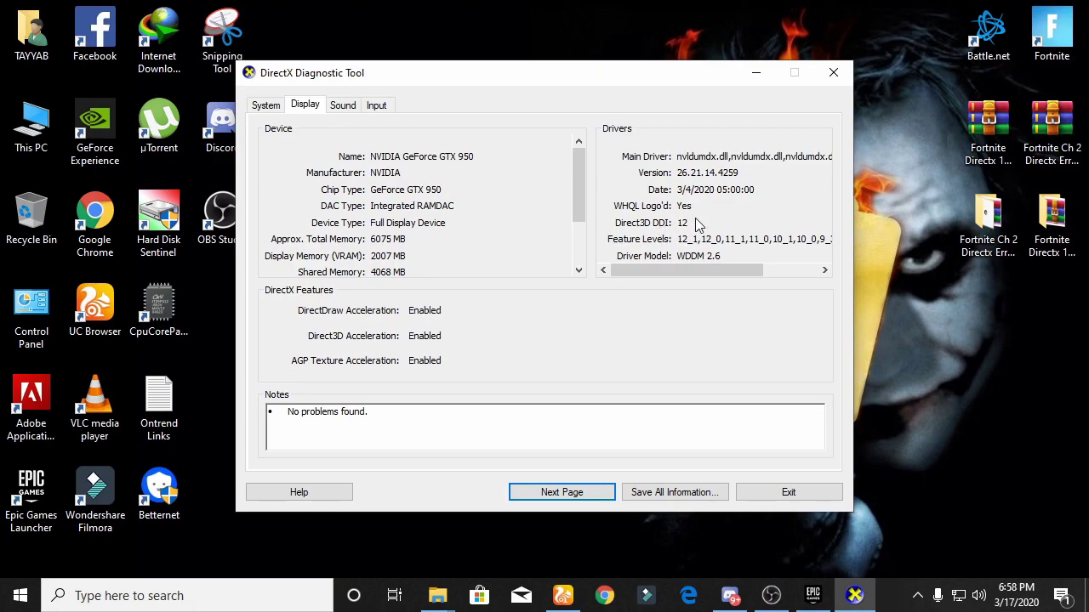
left_click(267, 105)
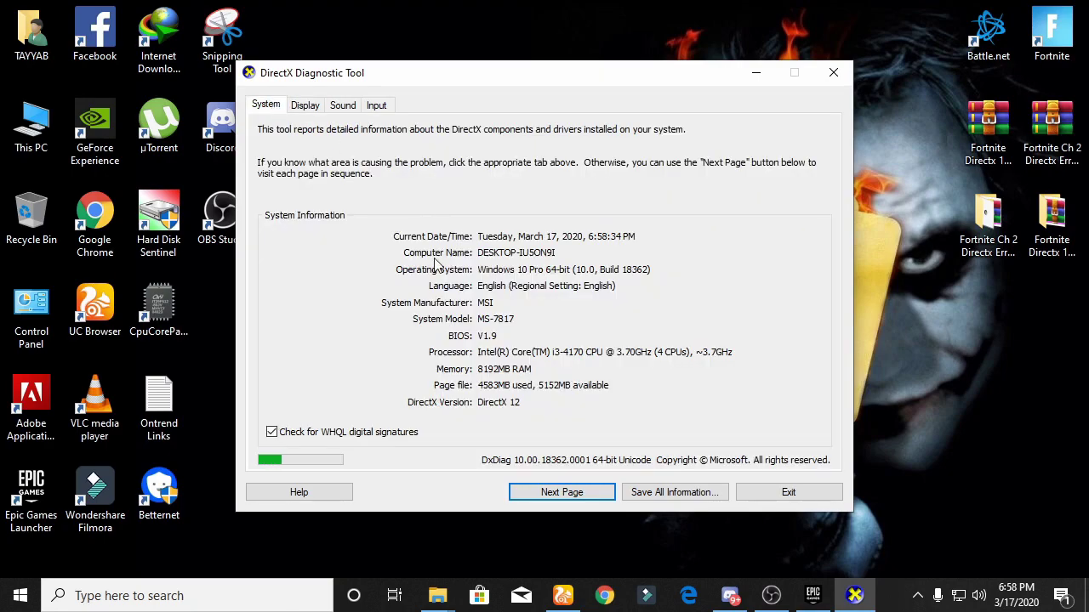
- Download DirectX 12 (dxwebsetup.exe) from the FileHorse DirectX 12 page in UC Browser
left_click(563, 595)
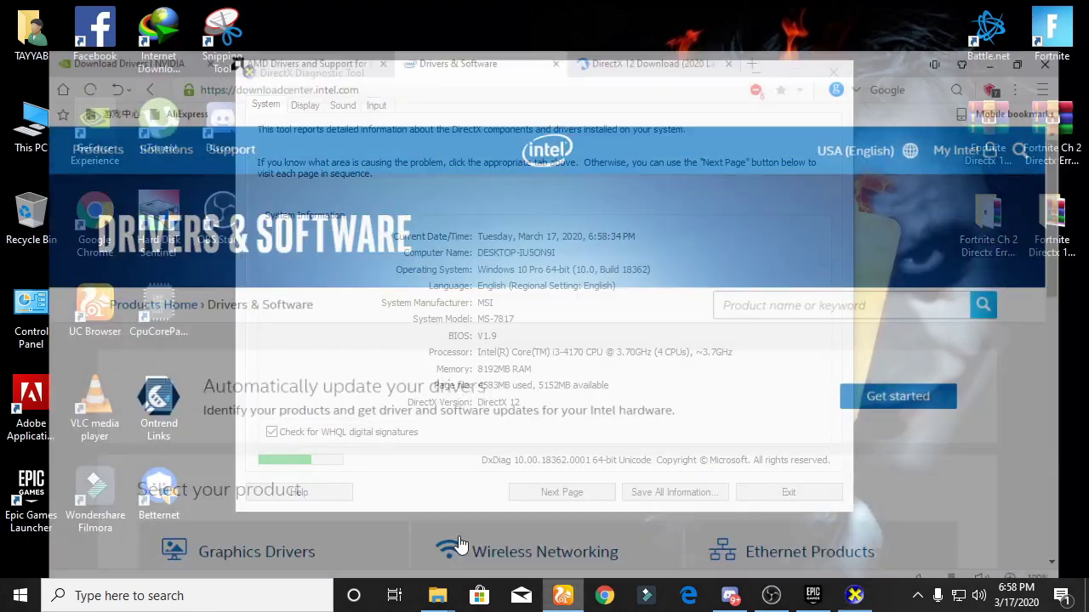
scroll(340, 128, "down", 5)
left_click(660, 12)
scroll(672, 314, "down", 2)
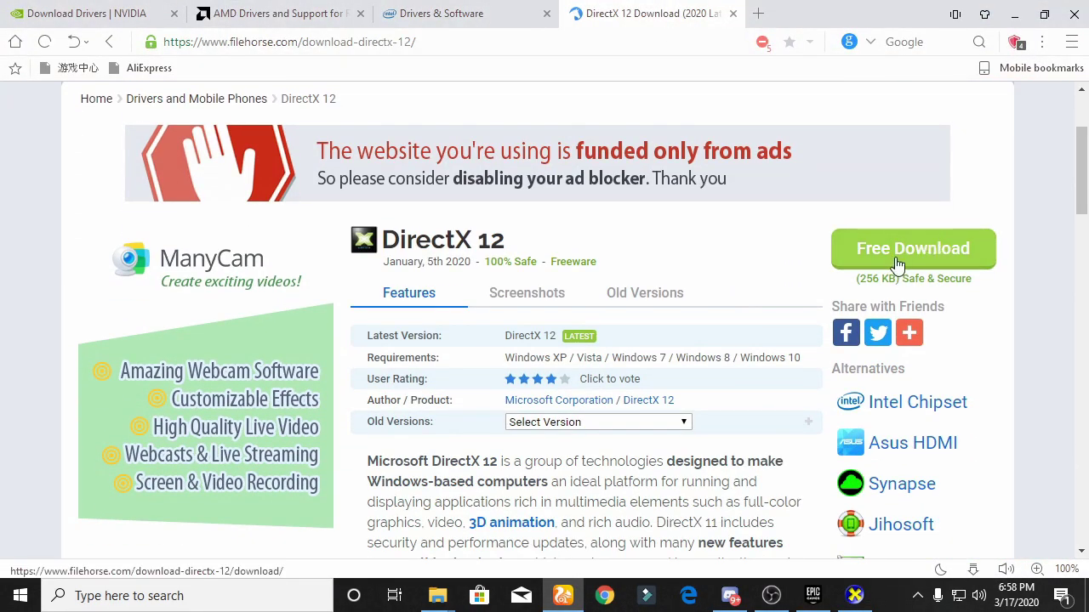
left_click(895, 257)
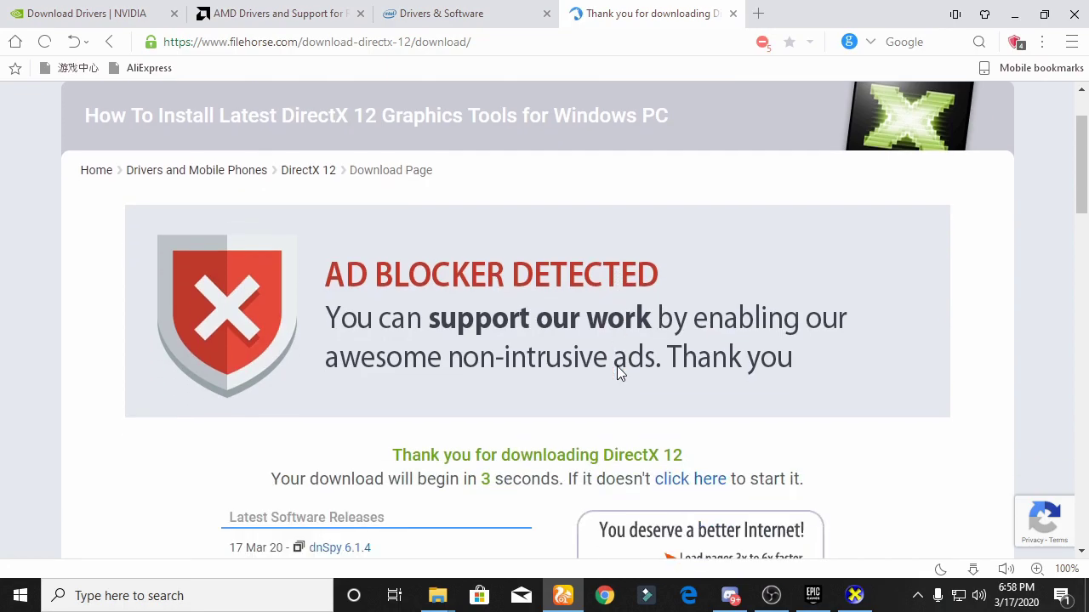
scroll(617, 366, "down", 3)
left_click(706, 240)
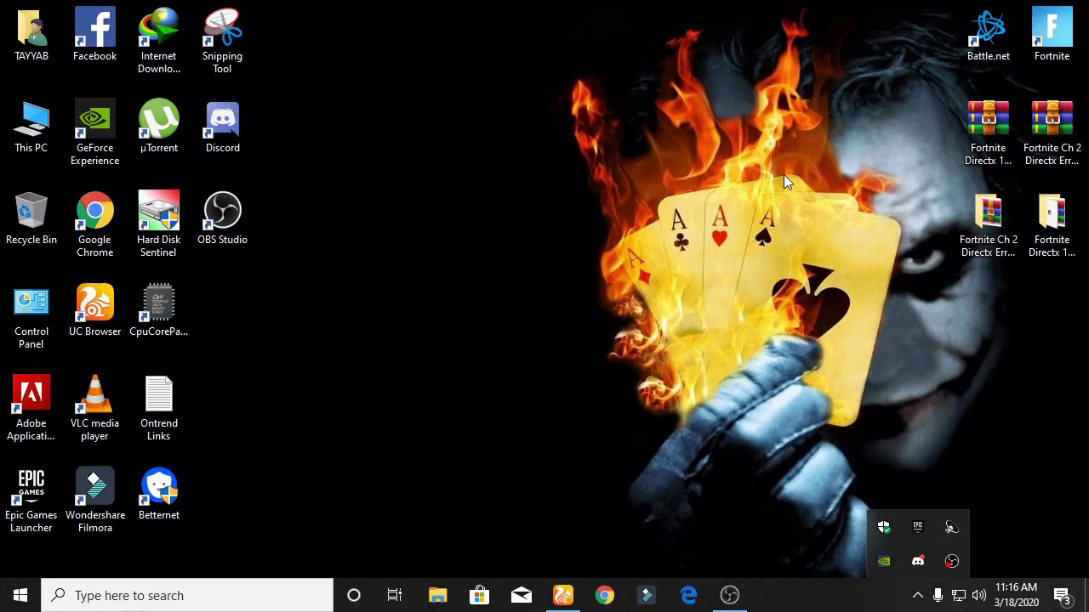
- Dismiss the background apps popup and box-select the four Fortnite fix files on the desktop
left_click(761, 109)
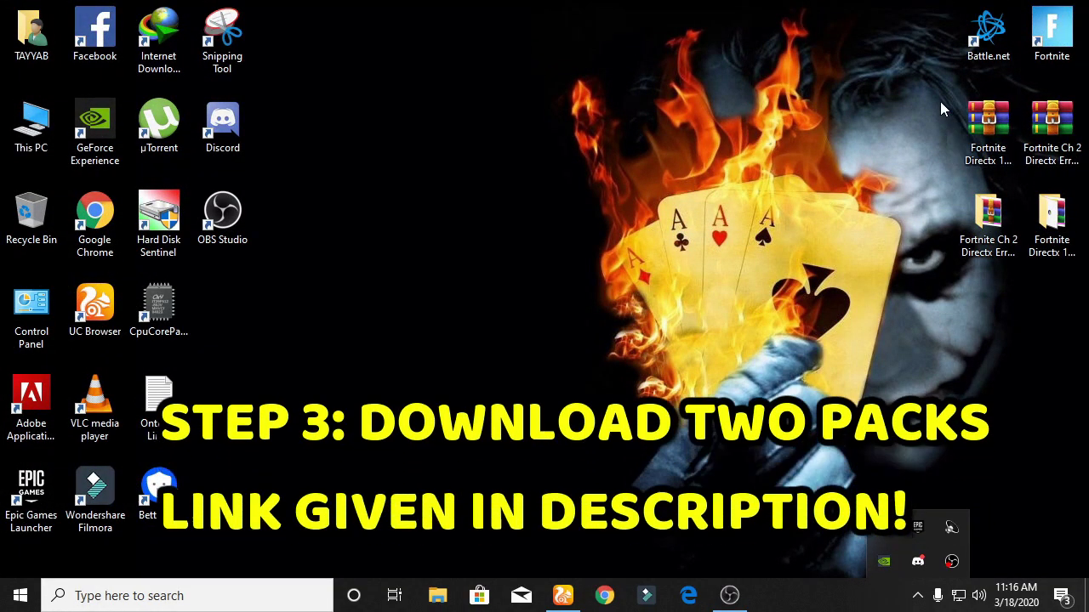
left_click_drag(940, 101, 1080, 255)
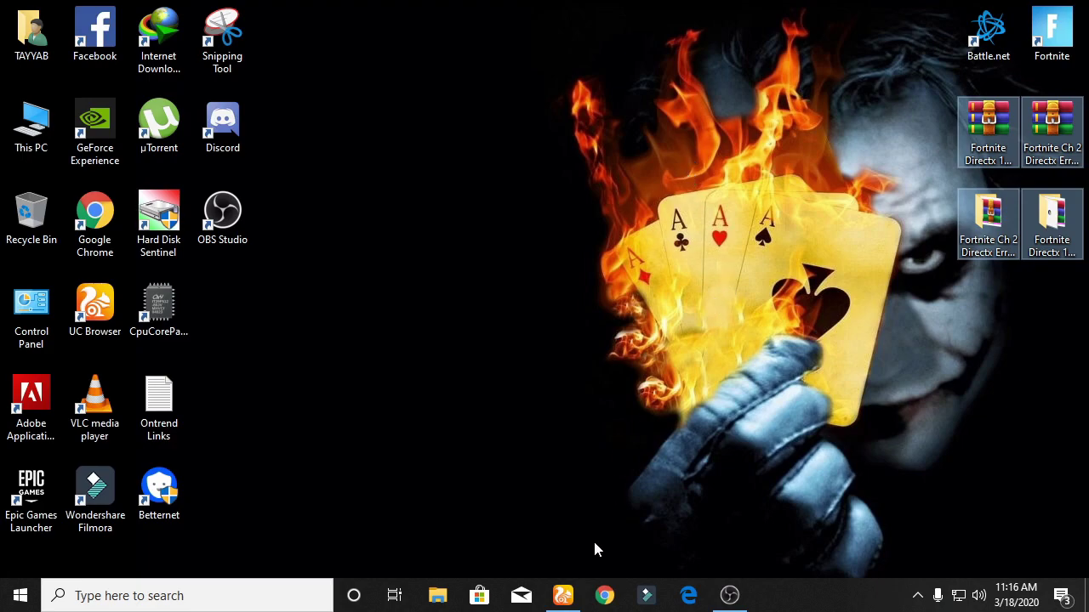
- Scroll the Fortnite fix page to the Pack 1 DOWNLOAD button and follow it
left_click(574, 594)
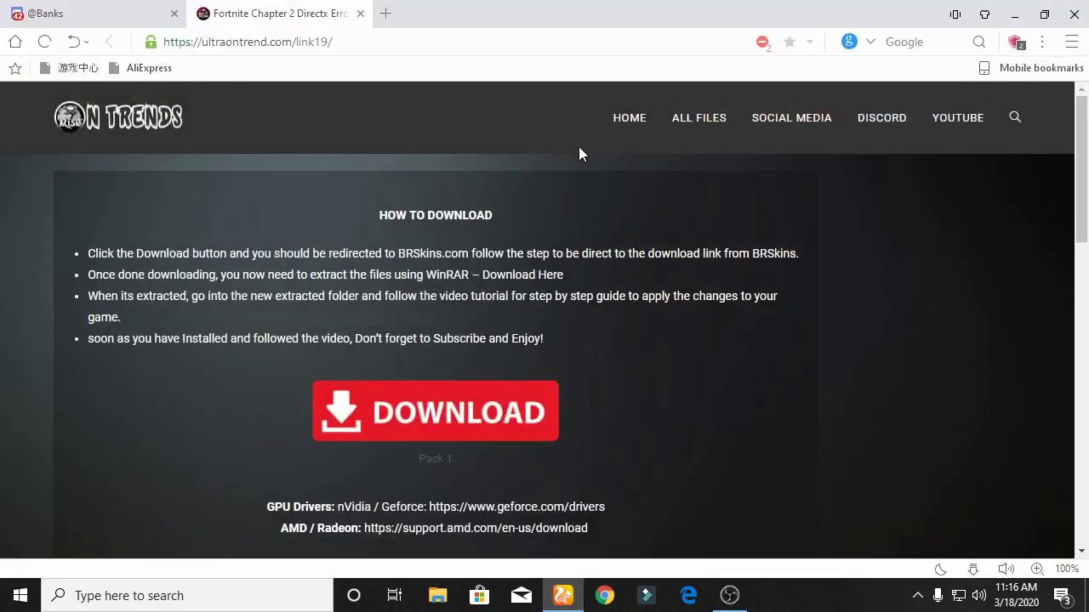
scroll(426, 102, "down", 3)
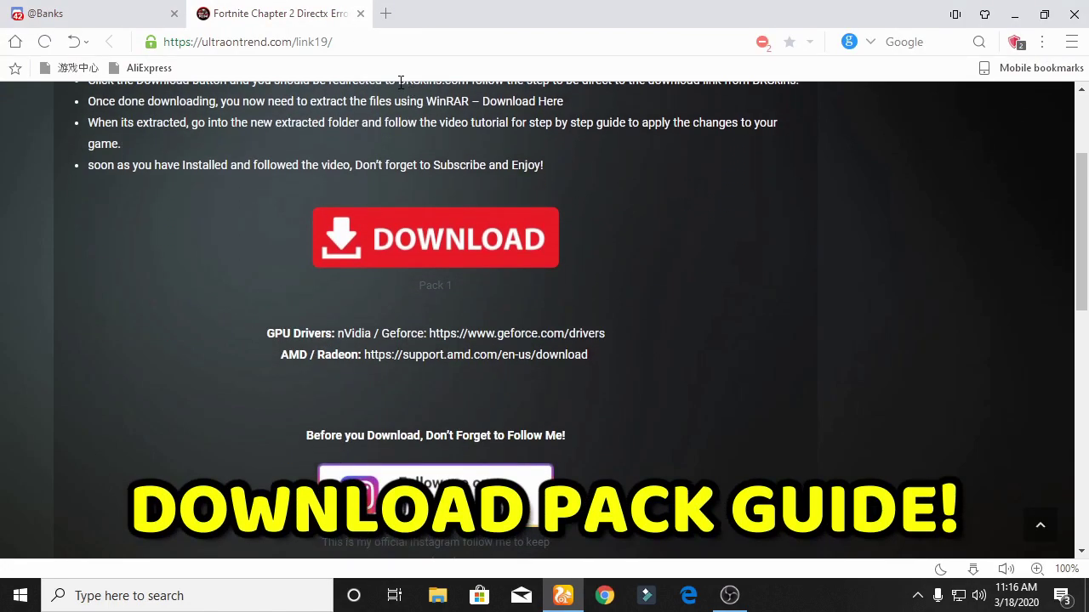
scroll(400, 85, "up", 3)
scroll(475, 111, "down", 3)
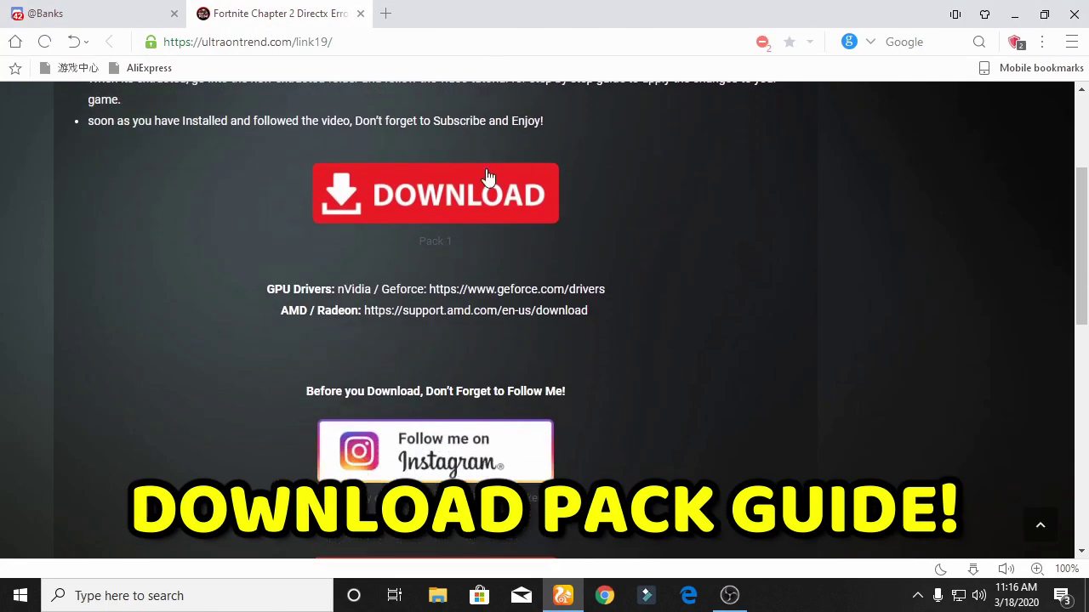
scroll(488, 182, "up", 3)
scroll(541, 253, "down", 1)
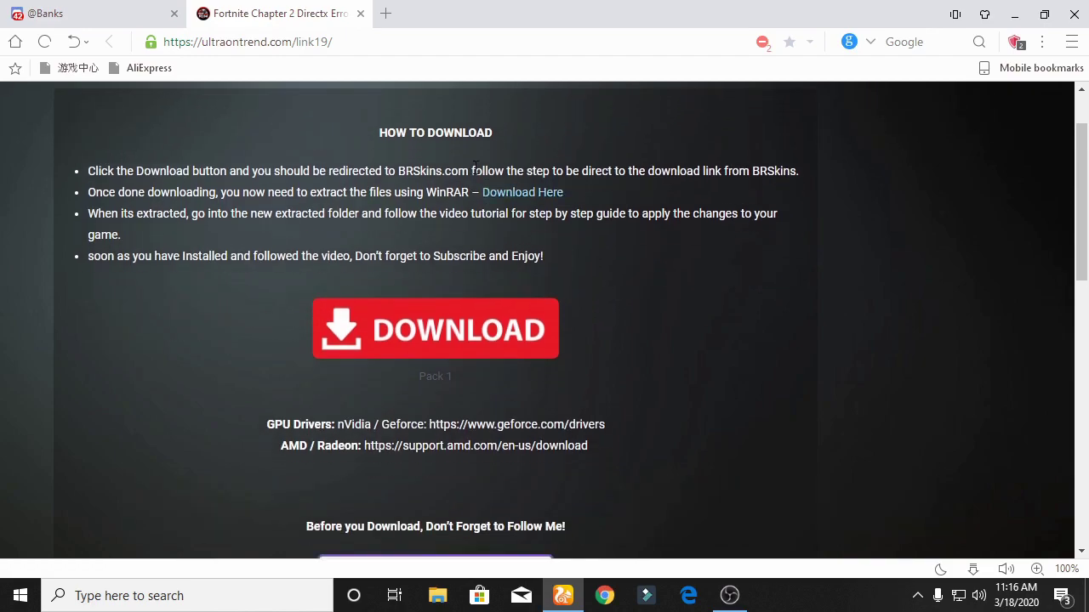
left_click(349, 334)
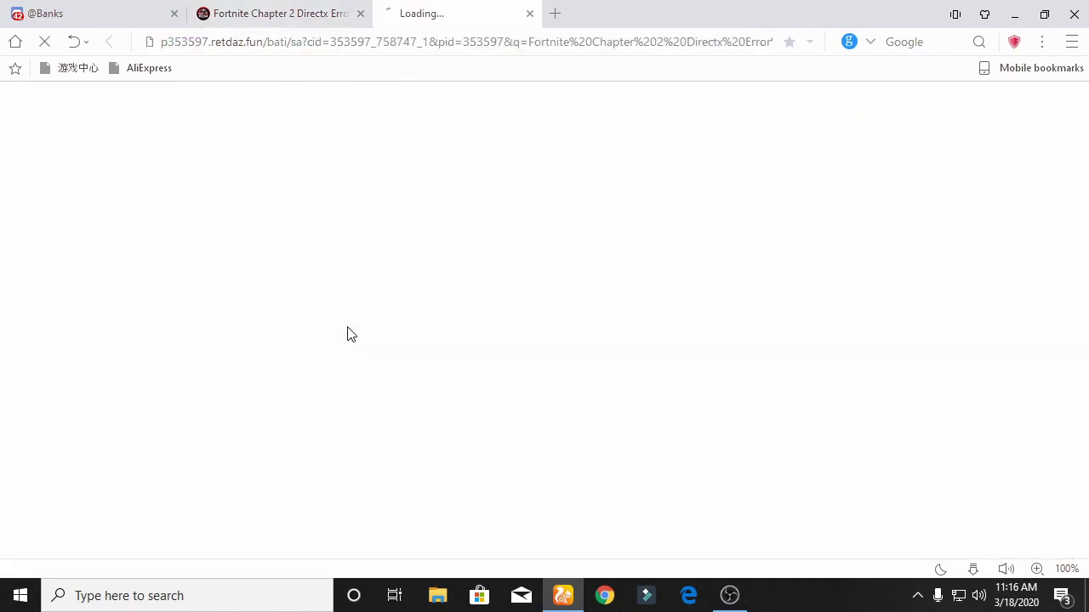
- Close the ad tab that opened and follow the Pack 1 link again
left_click(258, 11)
left_click(338, 313)
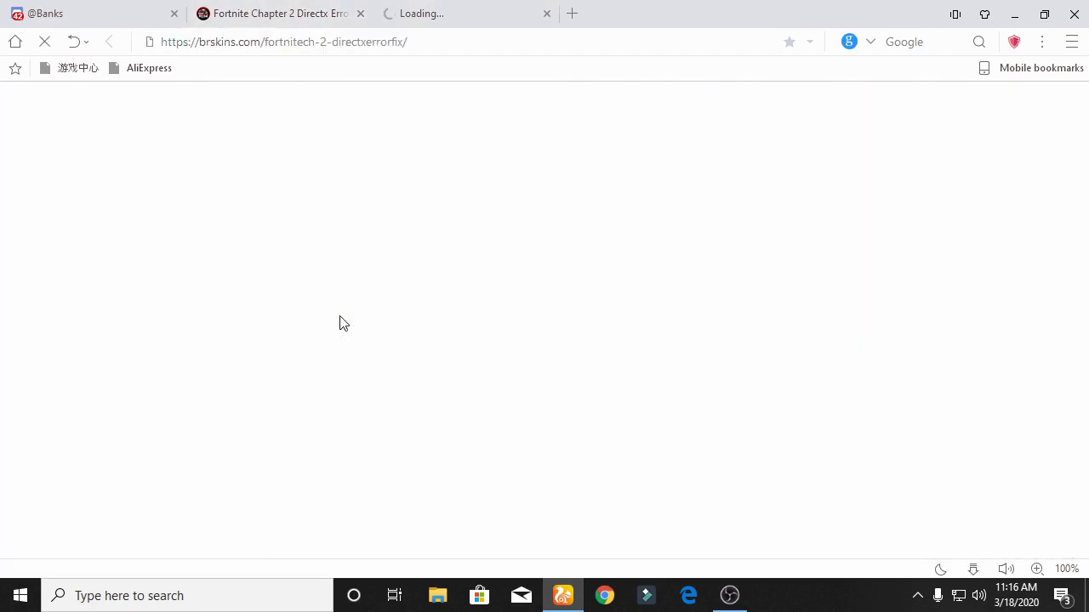
left_click(552, 21)
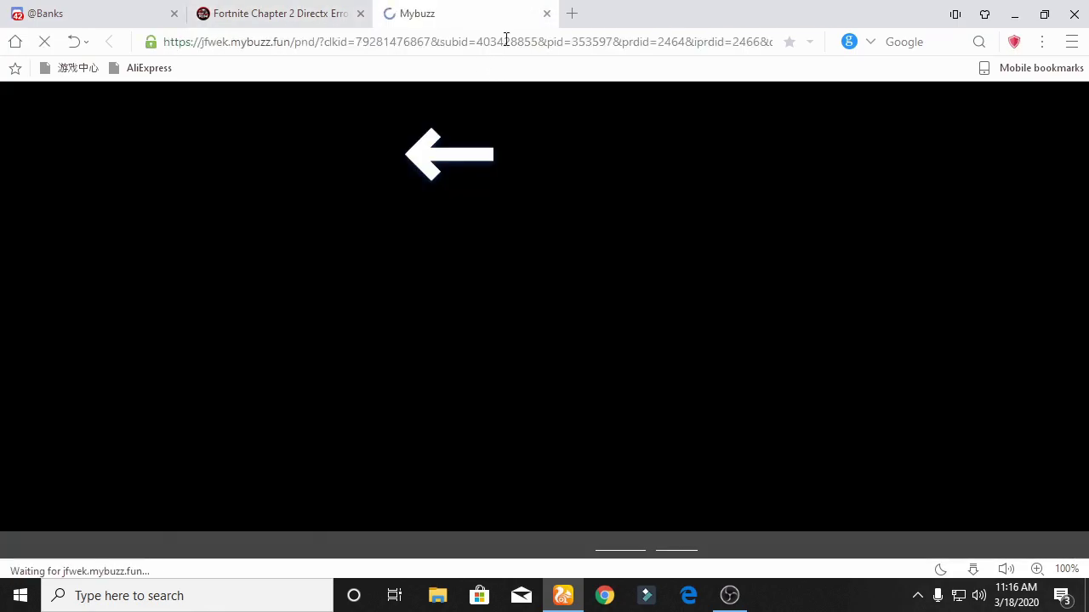
left_click(546, 13)
left_click(351, 333)
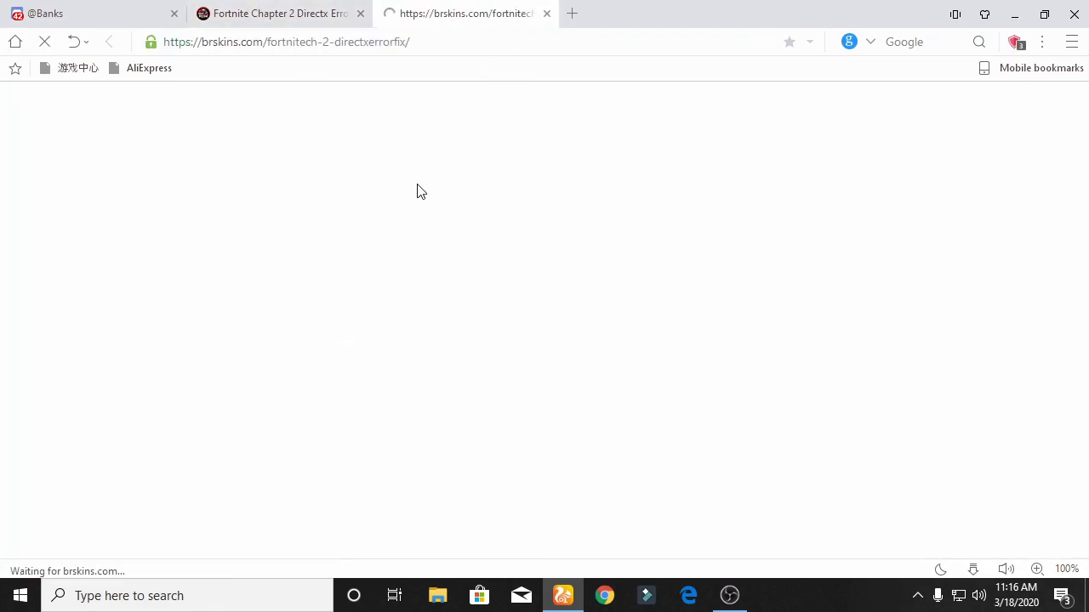
- Follow the DOWNLOAD link on the BRSkins fix page through to the file host
scroll(426, 319, "down", 2)
scroll(451, 302, "down", 3)
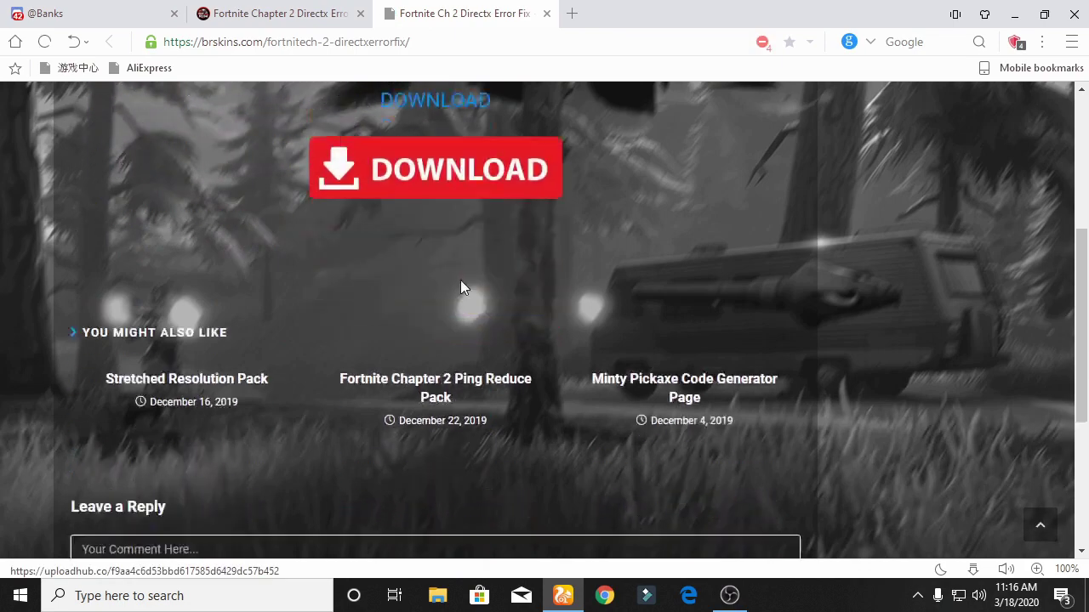
scroll(364, 175, "up", 3)
scroll(359, 173, "up", 2)
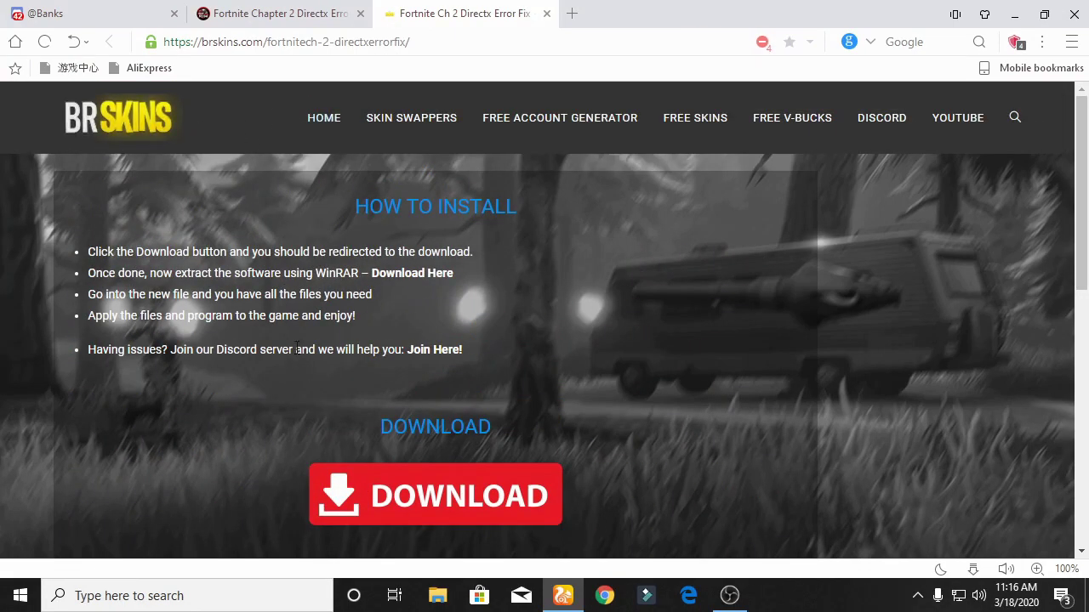
left_click(340, 491)
left_click(421, 5)
left_click(343, 501)
left_click(434, 6)
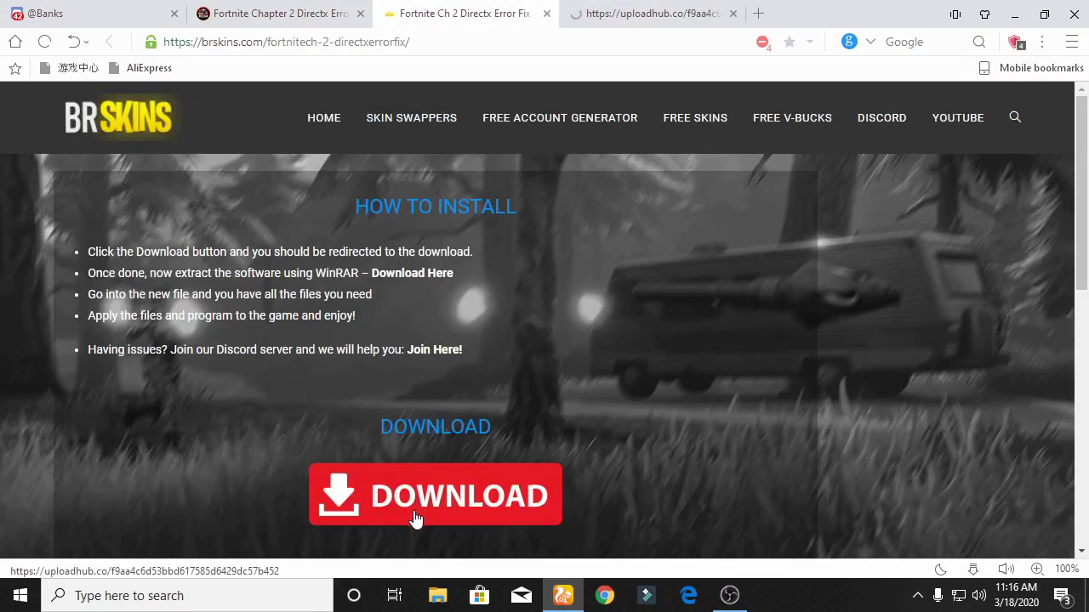
left_click(346, 500)
- Start downloading Fortnite Ch 2 Directx Error Fix (1).rar from the UploadHub tab
left_click(826, 12)
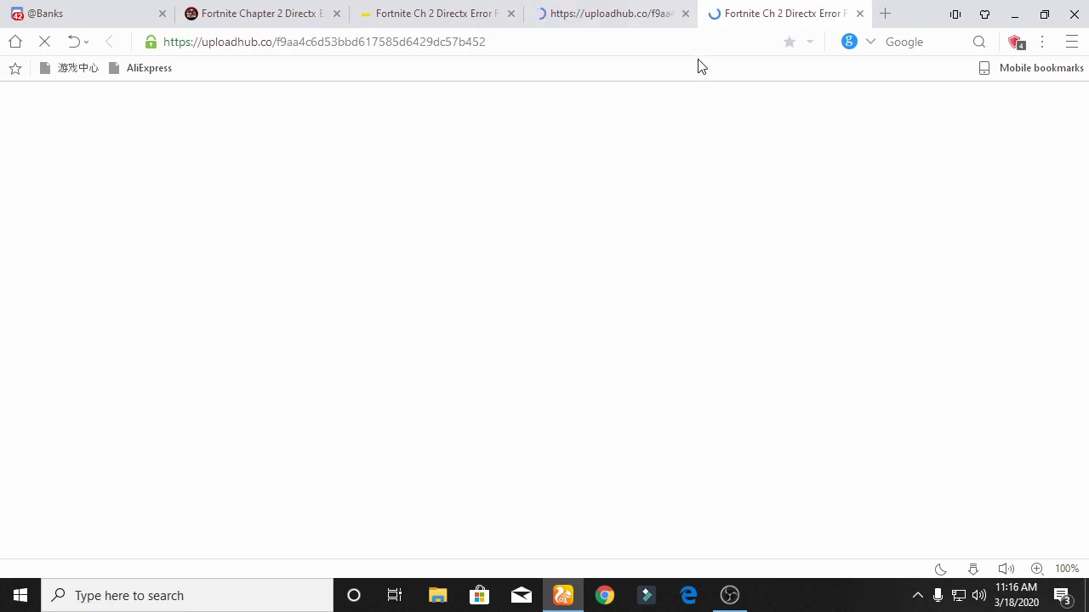
left_click(636, 12)
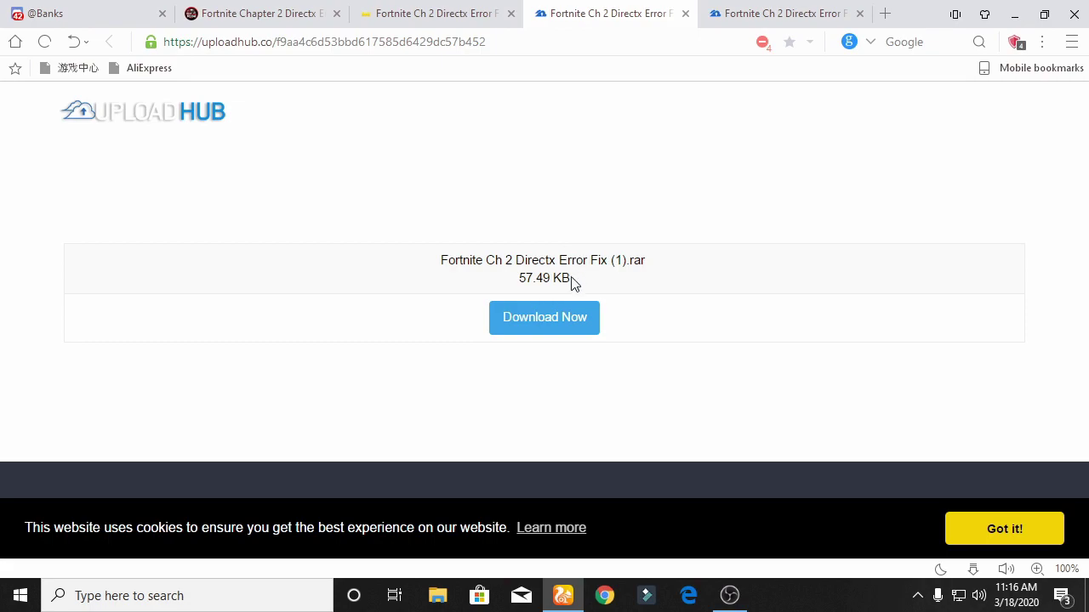
left_click(567, 329)
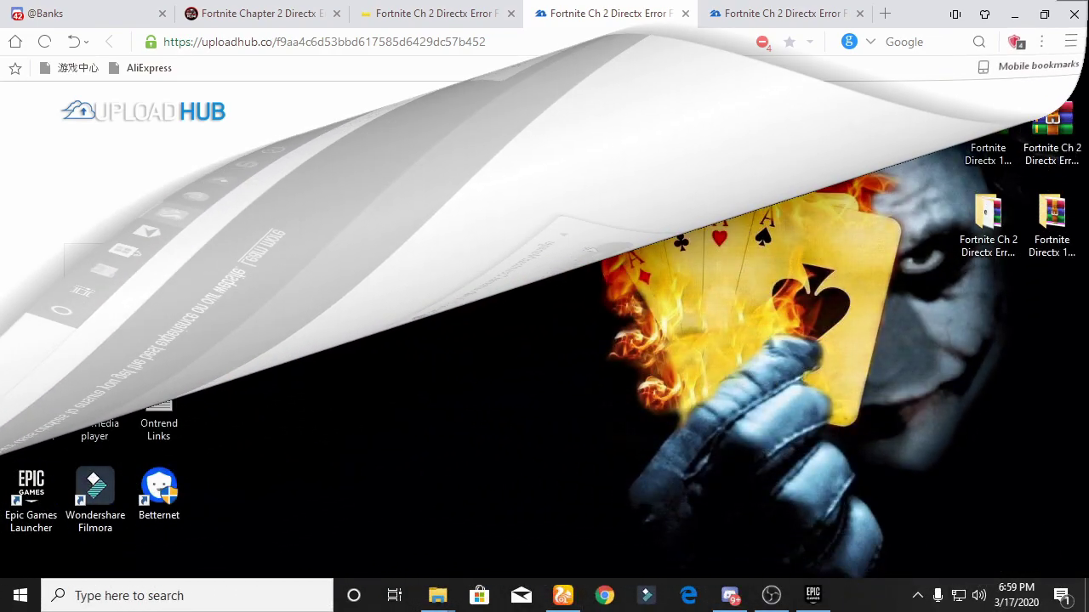
- Refresh the desktop and move the two Fortnite fix archives into view
right_click(545, 206)
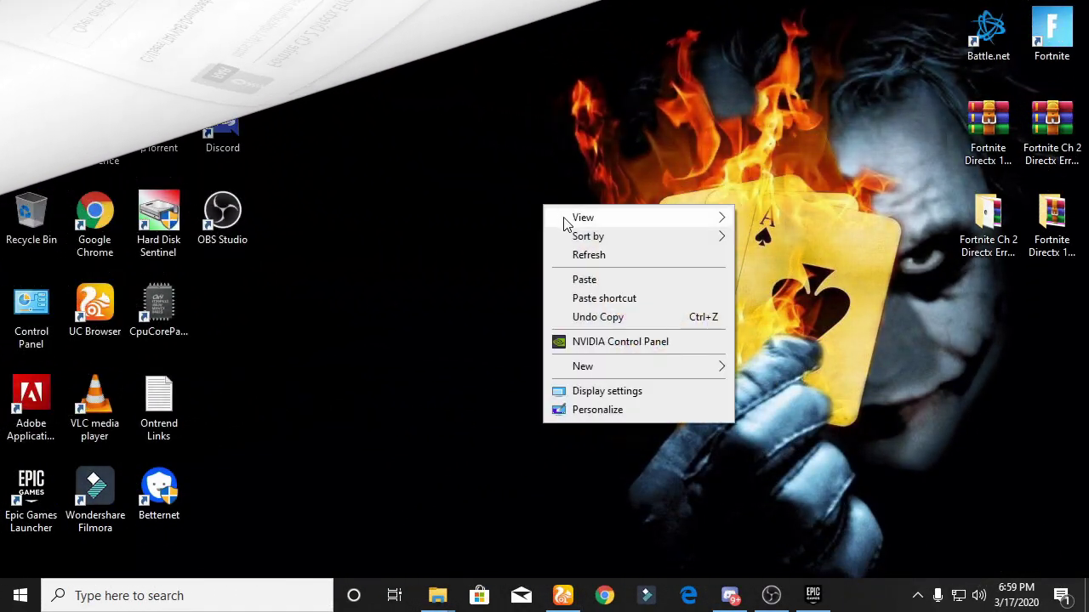
left_click(608, 253)
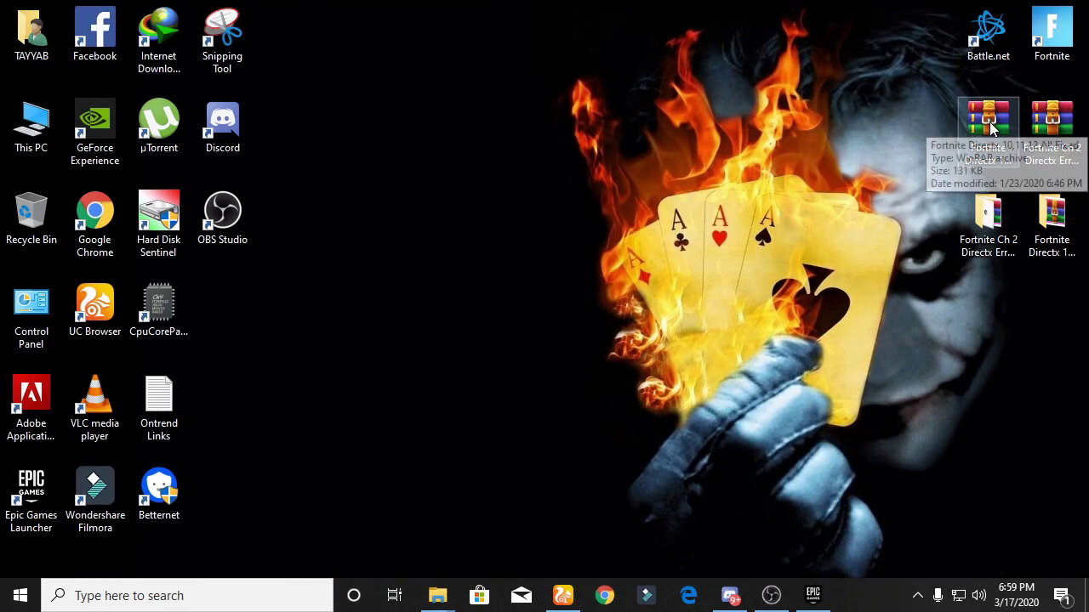
left_click_drag(989, 121, 800, 130)
left_click_drag(1052, 119, 988, 121)
- Extract Fortnite Directx 10,11,12 All Fixed to its own folder, replacing the existing file, and open it
left_click(796, 129)
right_click(796, 132)
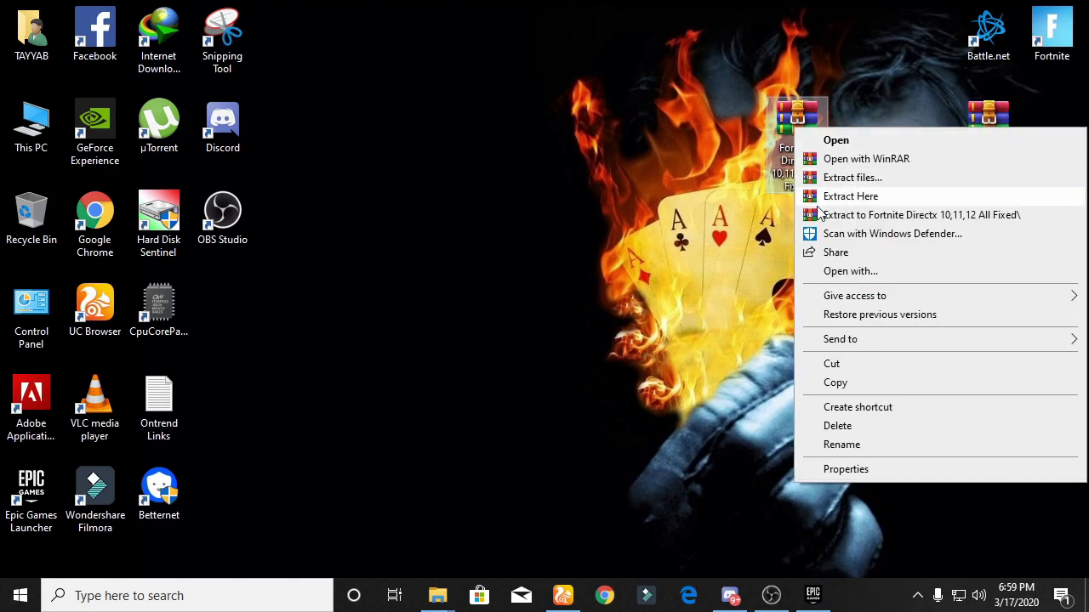
left_click(826, 201)
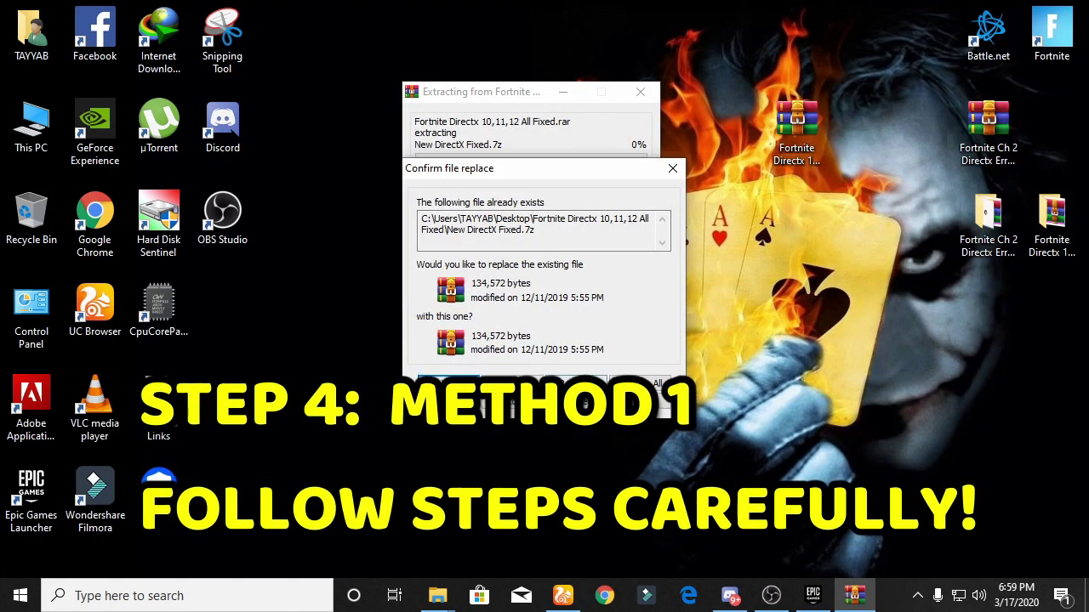
key("Return")
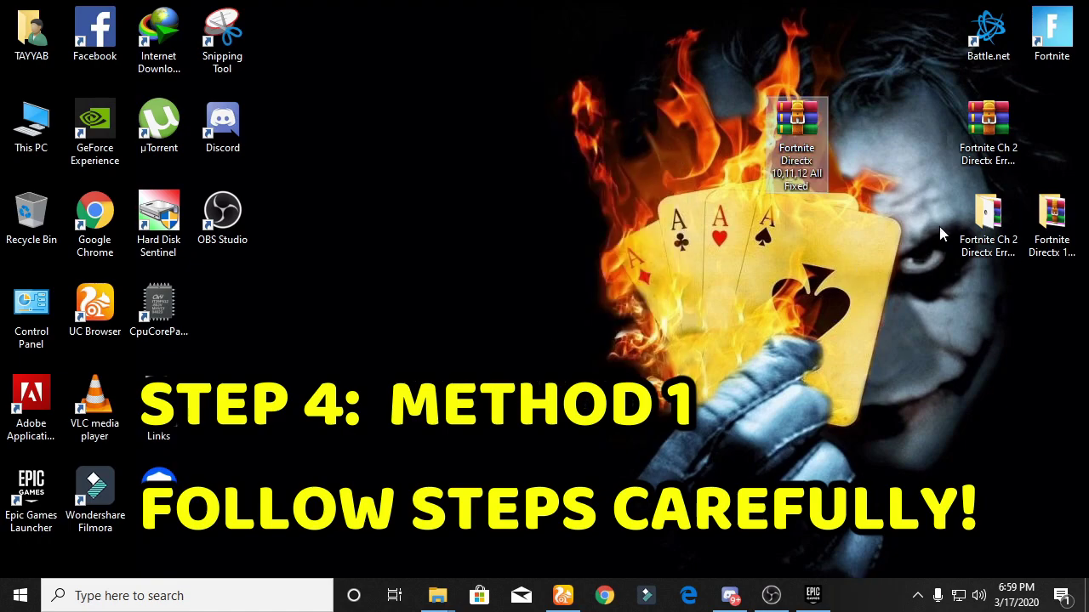
left_click_drag(987, 217, 733, 220)
left_click_drag(1063, 225, 871, 226)
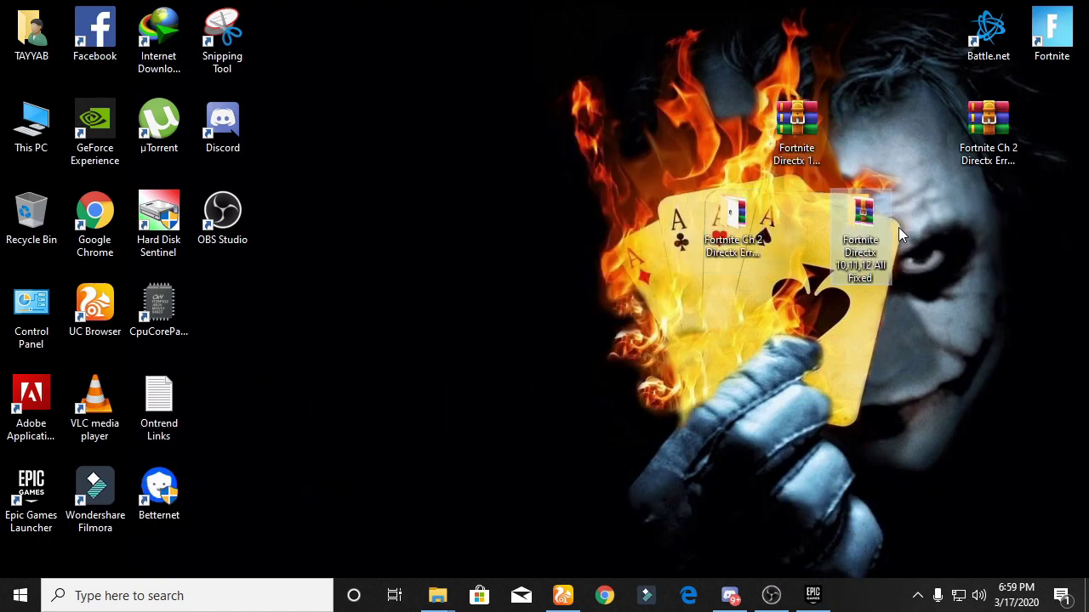
double_click(864, 244)
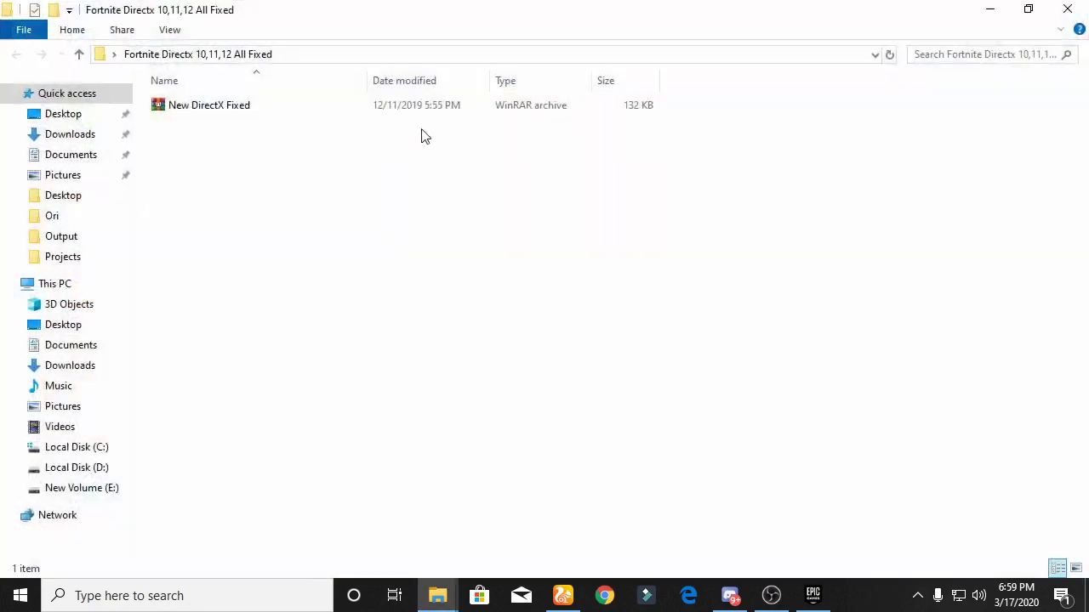
- Extract New DirectX Fixed here, then run the resulting dxcpl_x64 as administrator
right_click(212, 106)
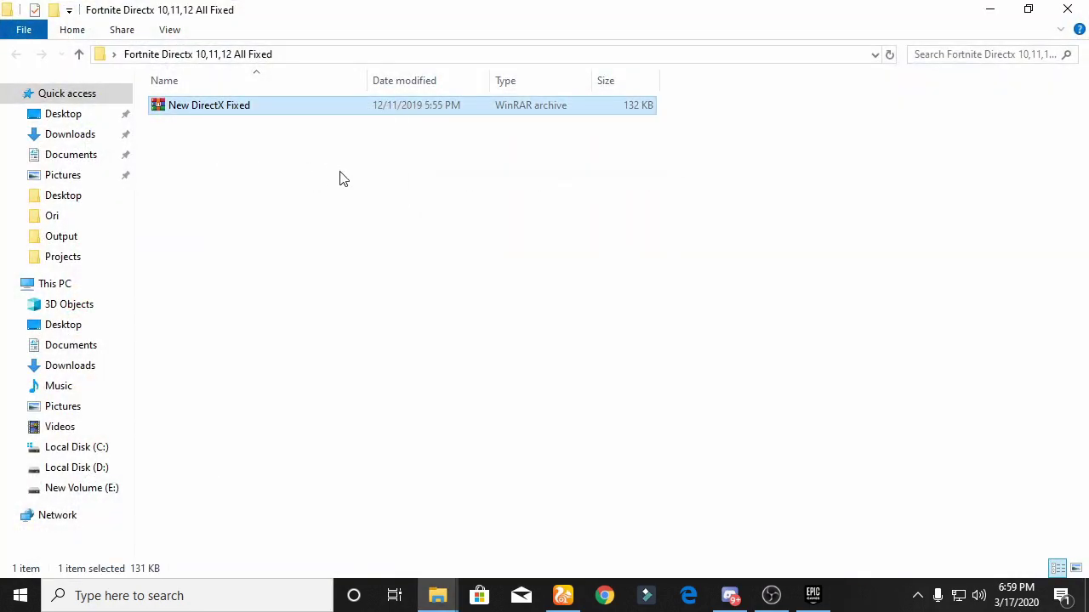
left_click(212, 163)
left_click(204, 123)
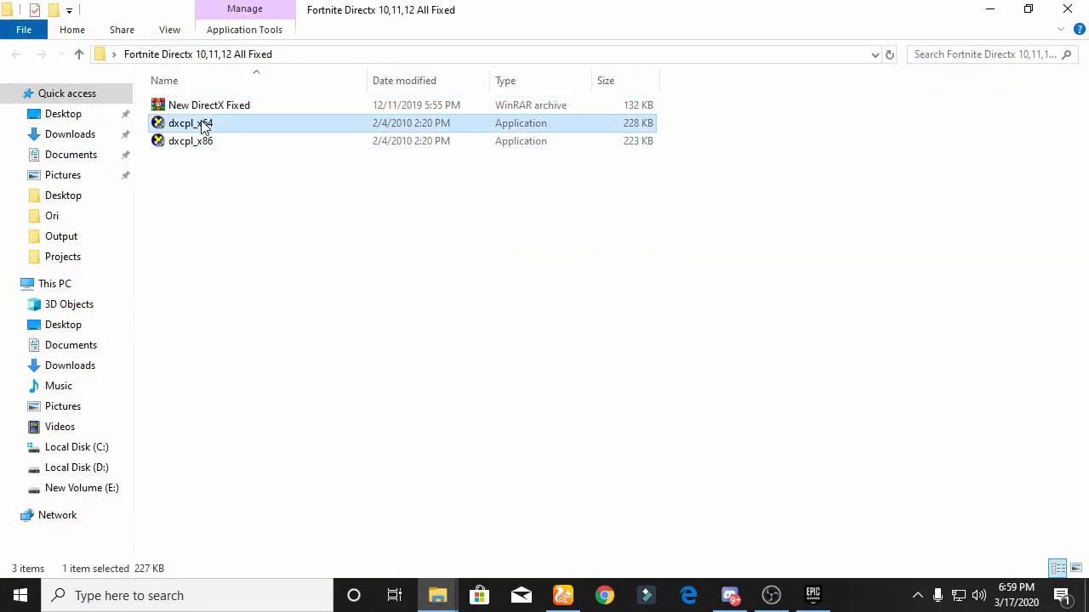
left_click(203, 107)
right_click(202, 109)
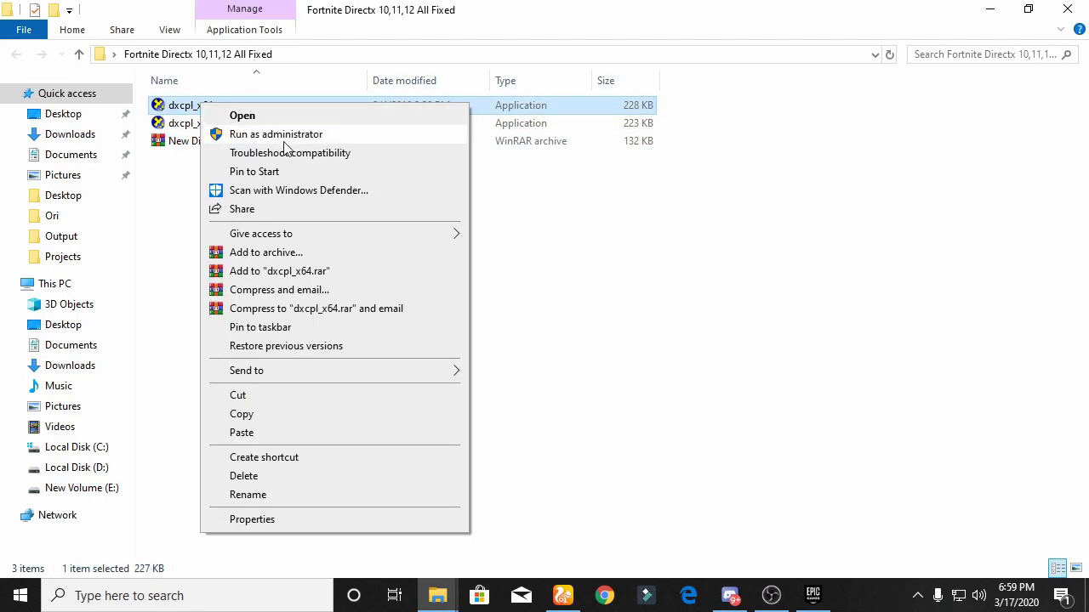
left_click(304, 136)
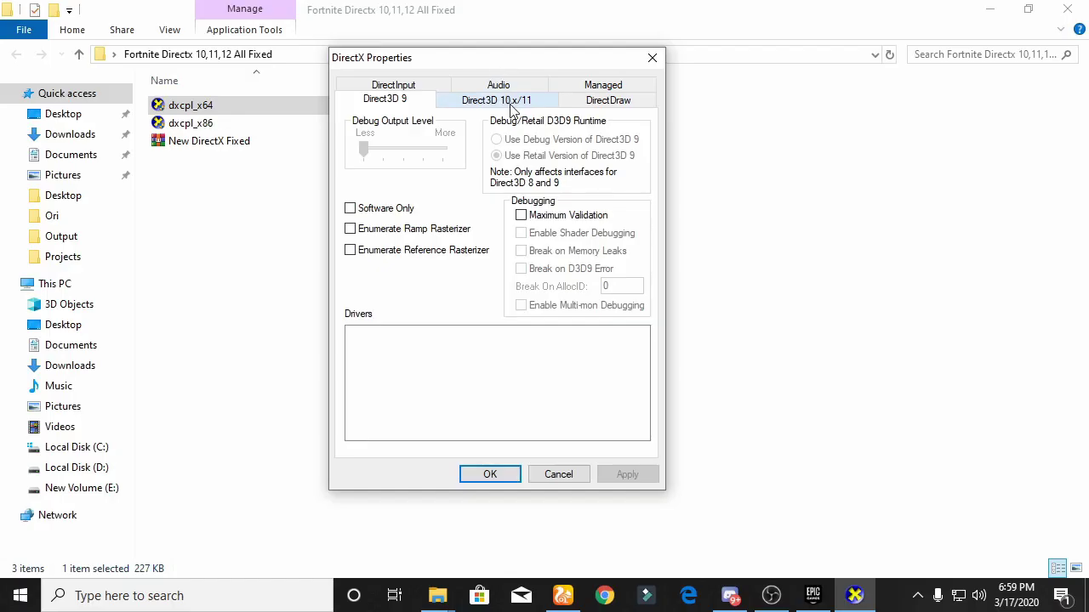
- Add FortniteClient-Win64-Shipping from D:\New Fortnite\...\Binaries\Win64 to the Direct3D 10.x/11 list
left_click(496, 98)
left_click(571, 138)
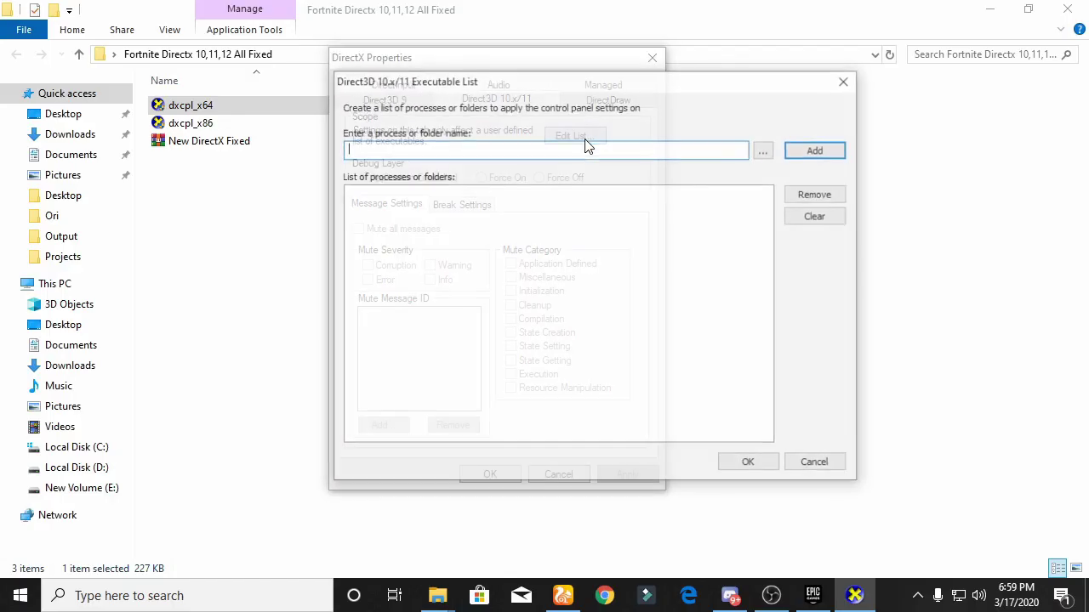
left_click(762, 150)
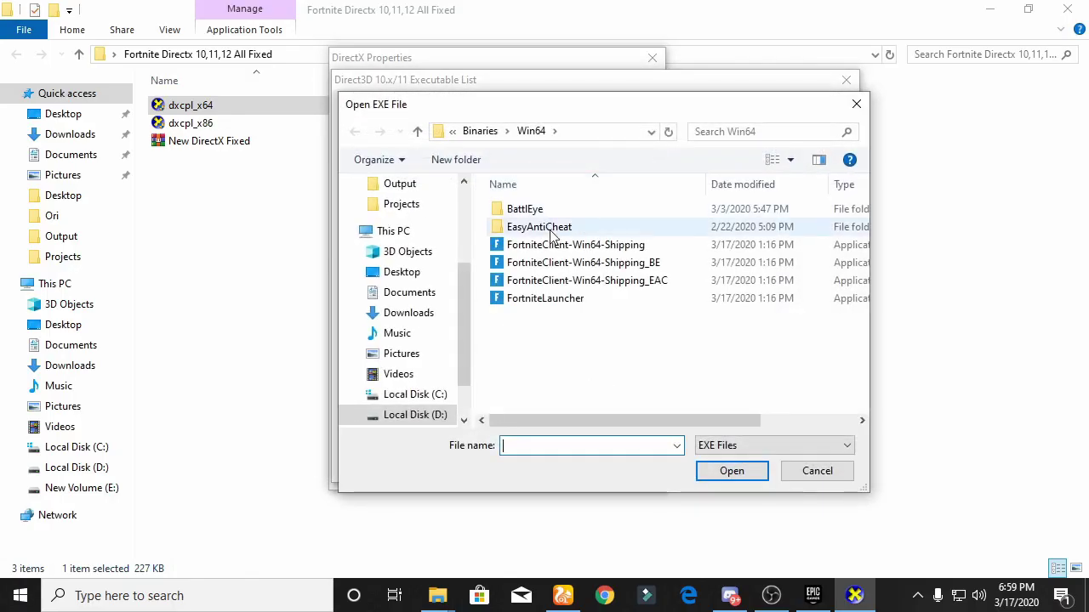
left_click(415, 416)
scroll(544, 280, "down", 2)
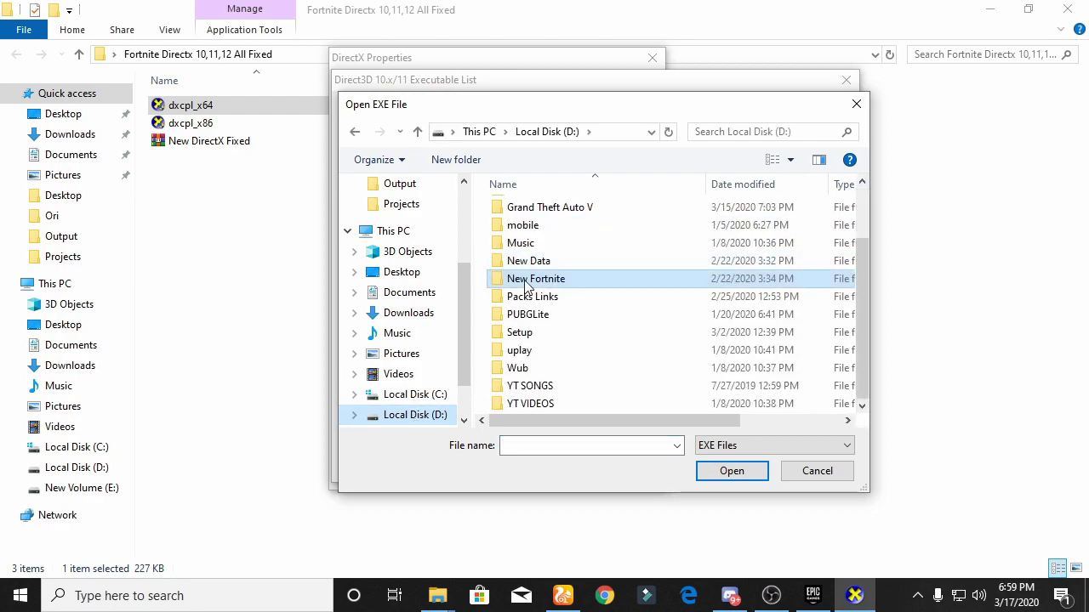
double_click(526, 279)
double_click(535, 209)
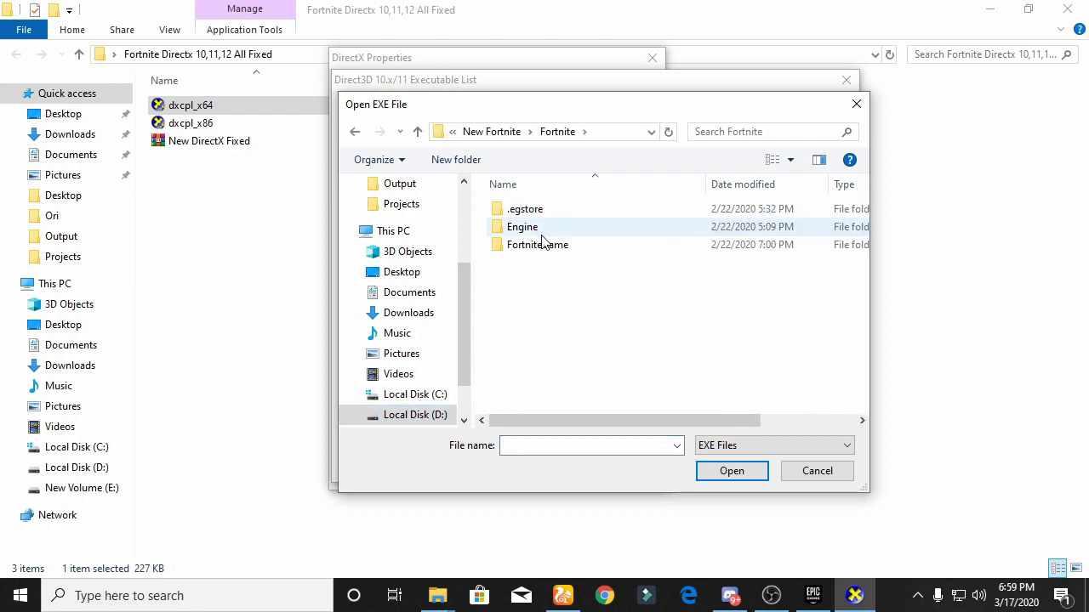
double_click(543, 244)
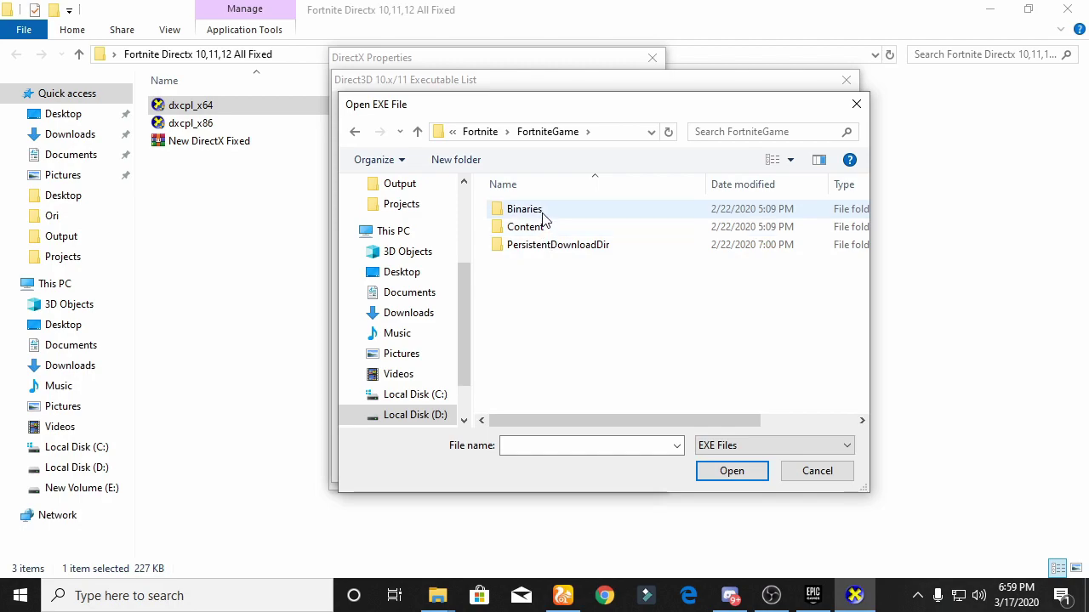
double_click(544, 212)
double_click(551, 229)
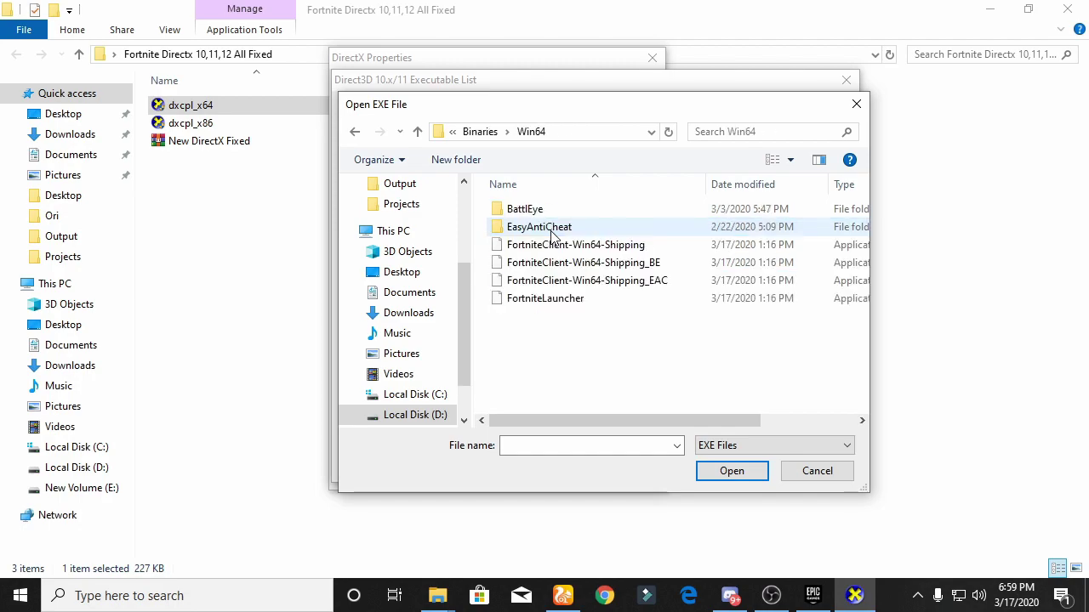
double_click(562, 245)
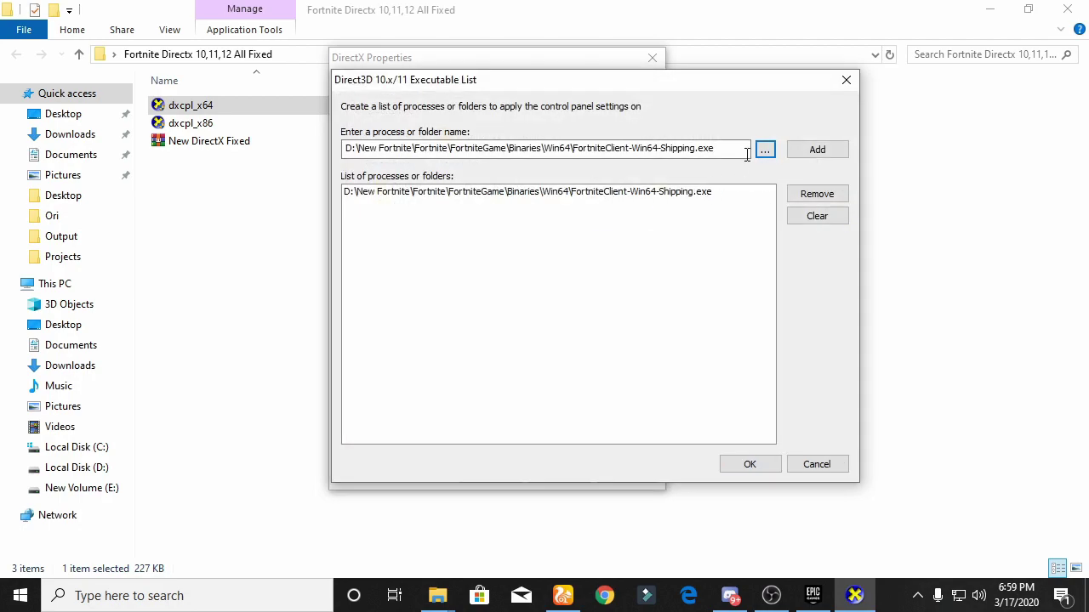
- Add FortniteClient-Win64-Shipping_BE, _EAC and FortniteLauncher, then confirm the executable list
left_click(764, 148)
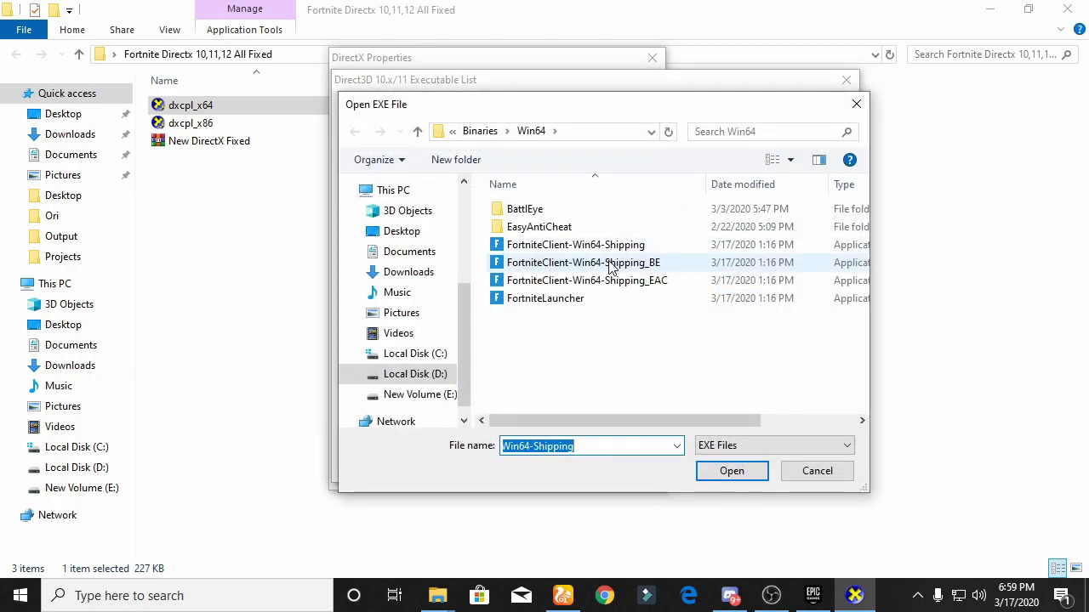
double_click(583, 263)
left_click(762, 149)
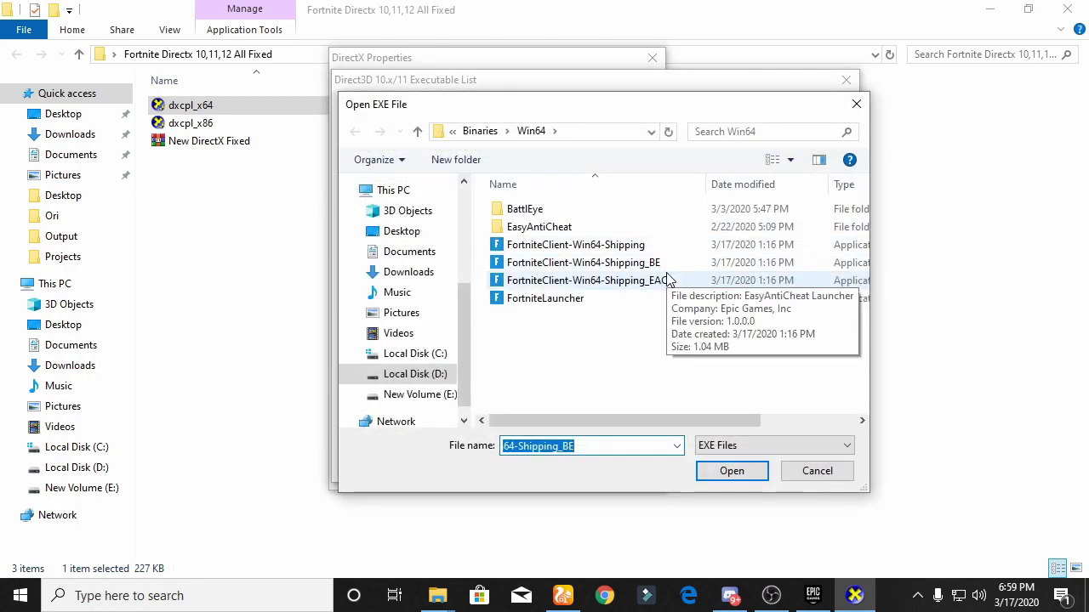
double_click(587, 280)
left_click(764, 149)
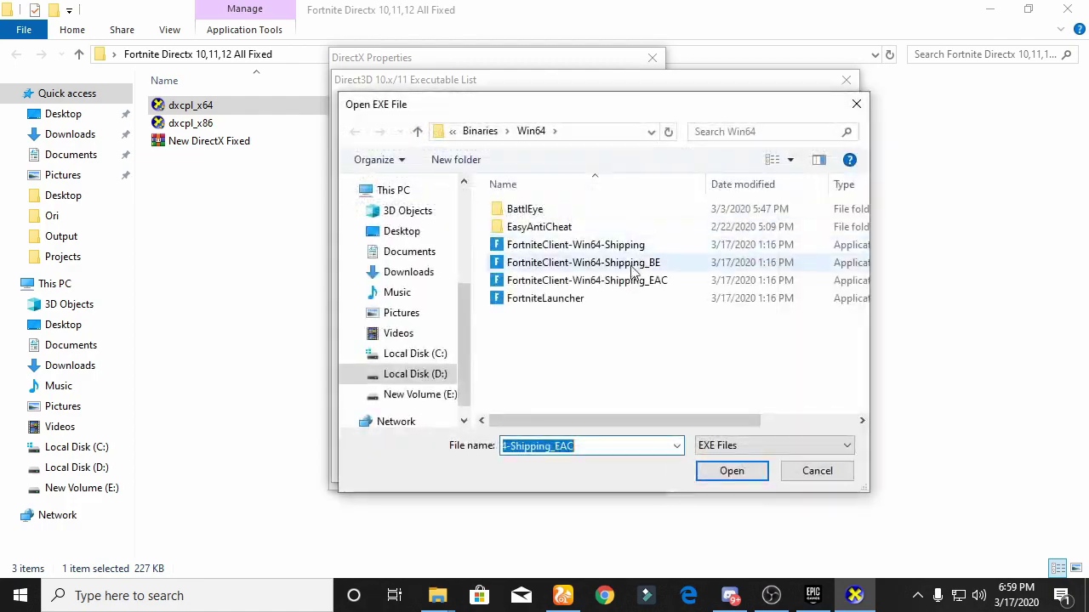
double_click(615, 294)
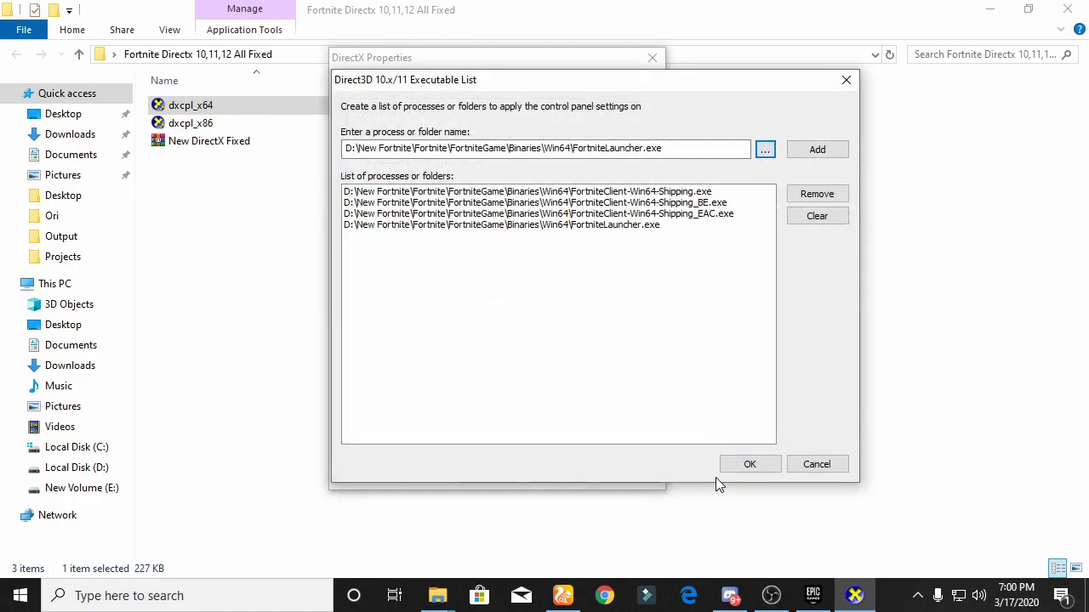
left_click(732, 466)
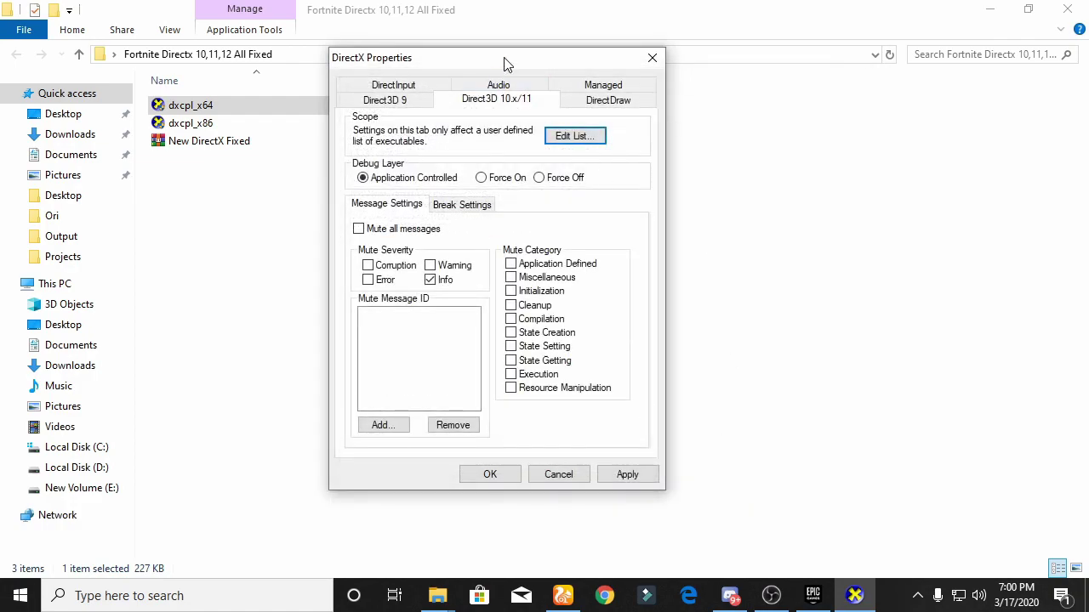
- Enable Enumerate Reference Rasterizer for Direct3D 9 and pick DirectDraw mode 1280x720x32 at Default refresh
left_click_drag(507, 64, 528, 83)
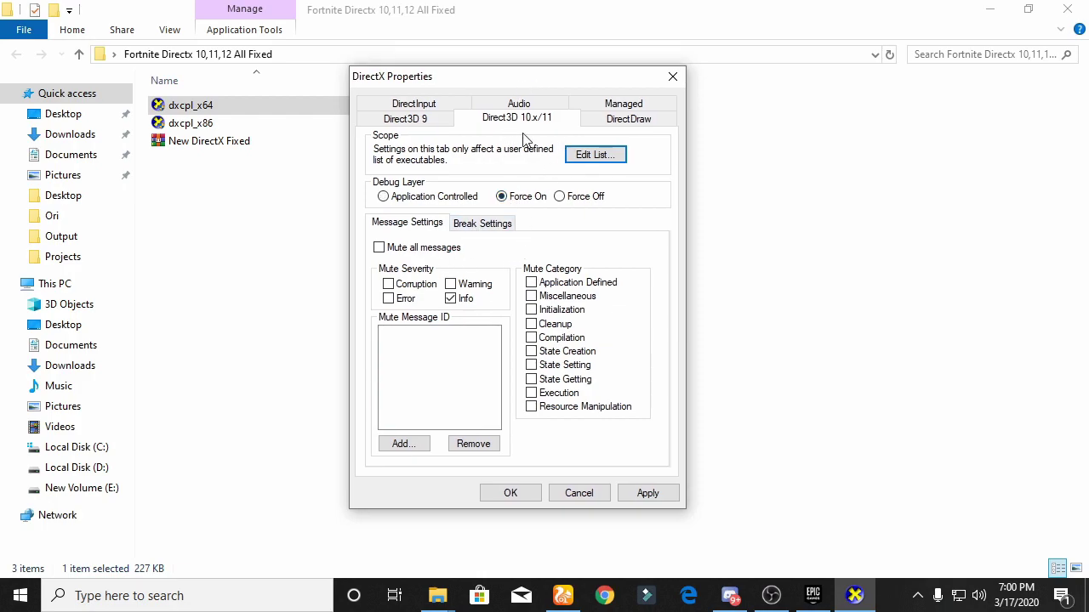
left_click(424, 121)
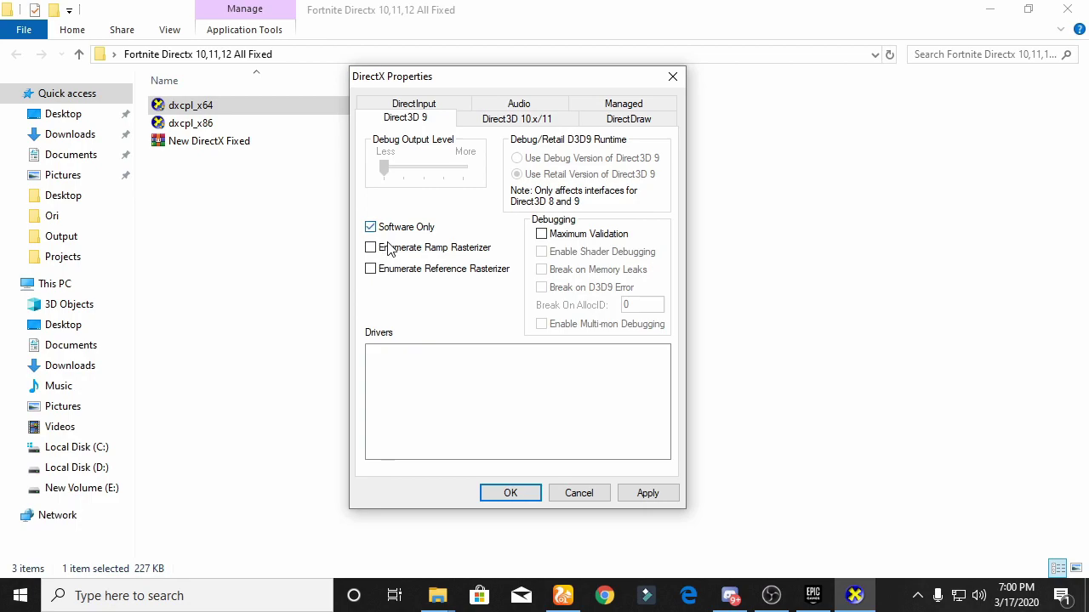
left_click(404, 272)
left_click(628, 121)
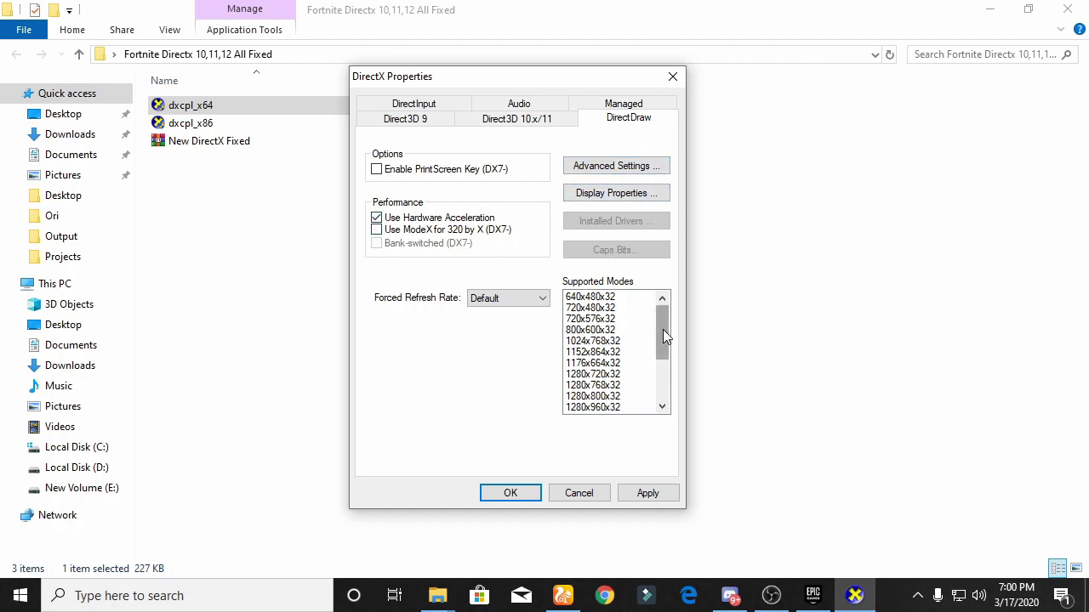
left_click_drag(662, 329, 663, 354)
left_click(614, 319)
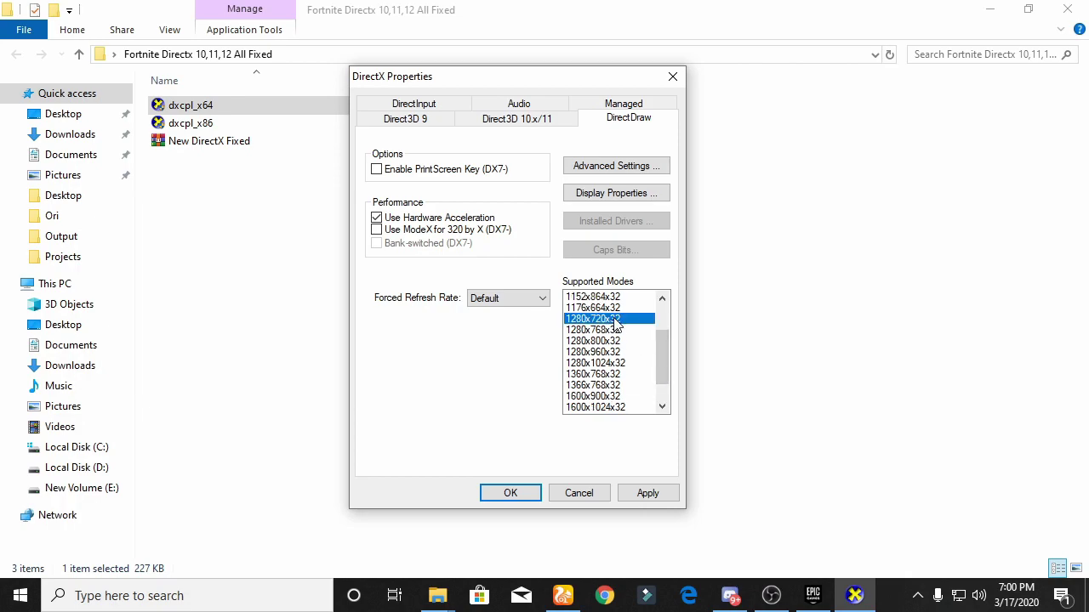
left_click(535, 299)
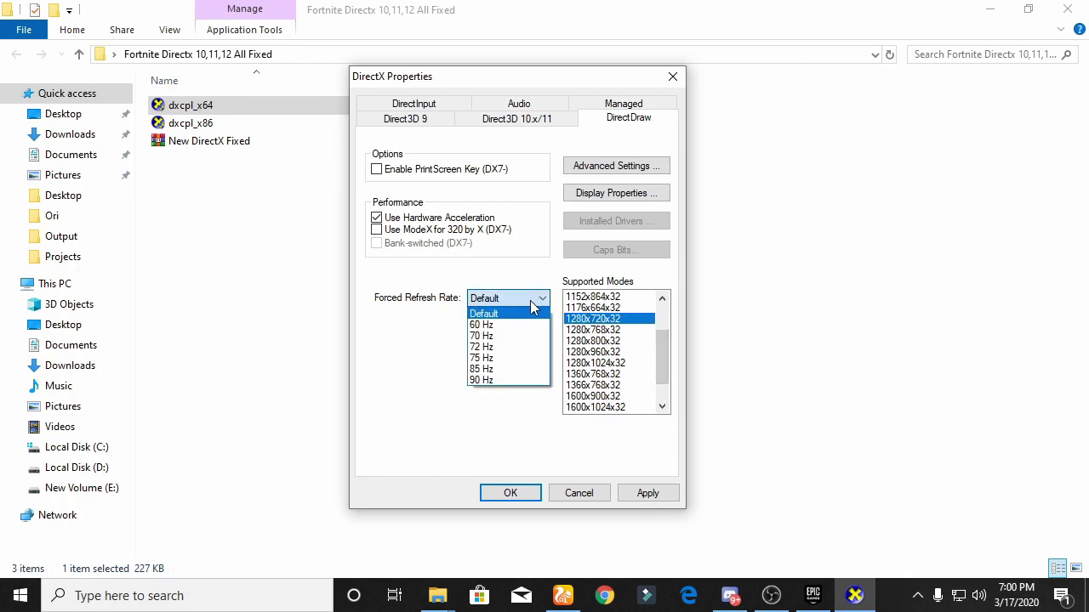
left_click(518, 316)
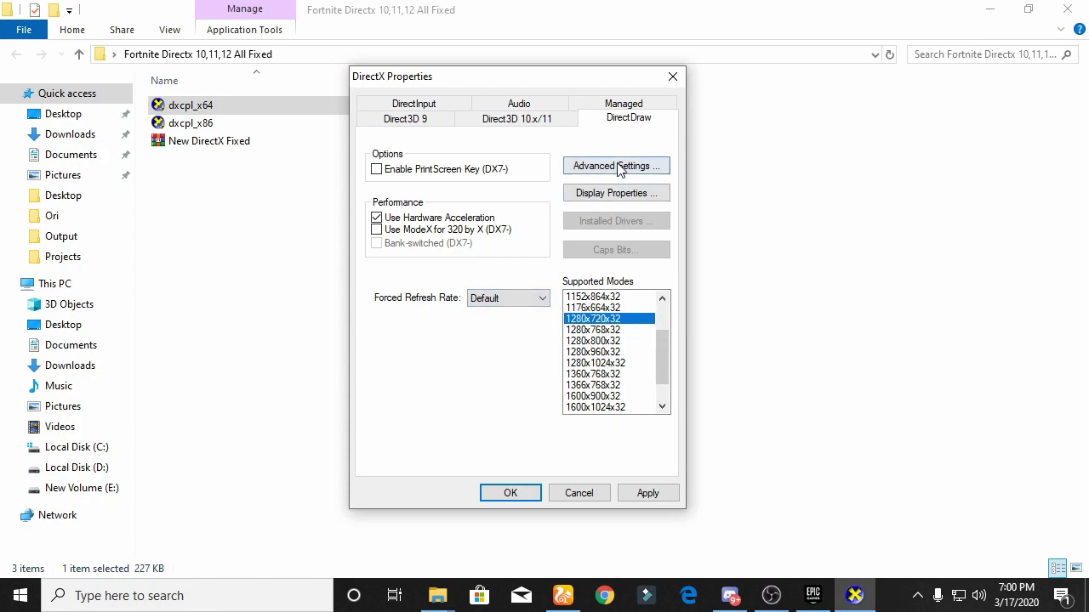
- Look through the DirectInput, Audio and managed code settings, then apply the DirectX changes
left_click(456, 107)
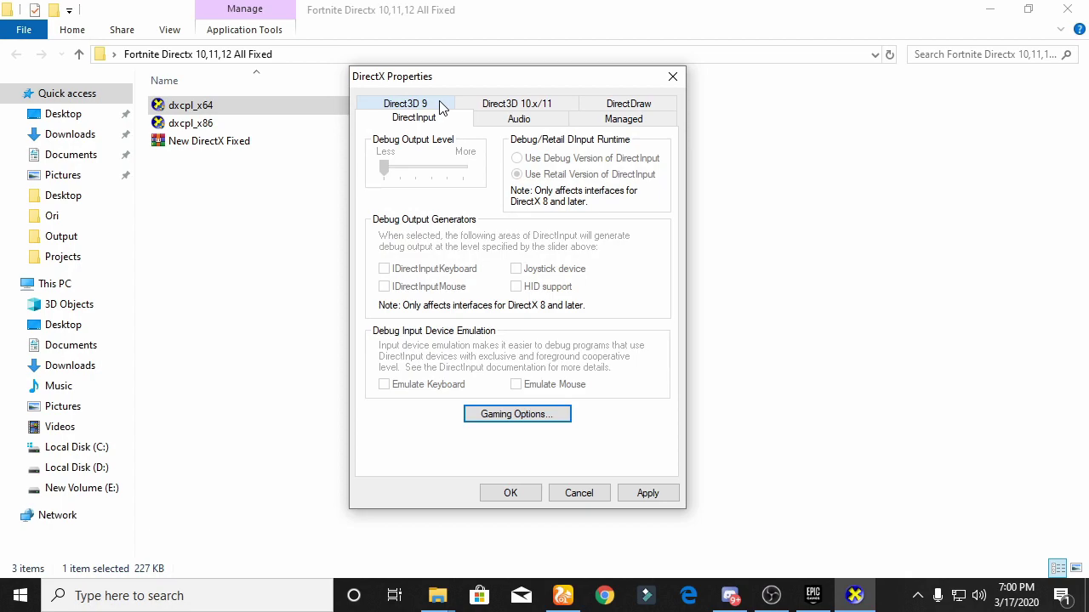
left_click(521, 119)
left_click(618, 122)
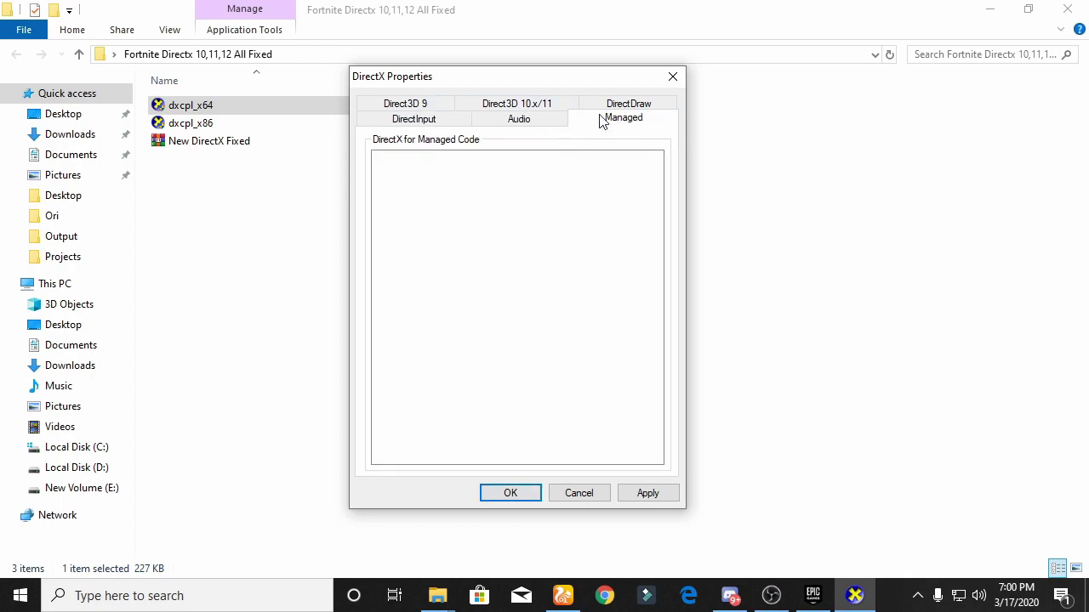
left_click(631, 106)
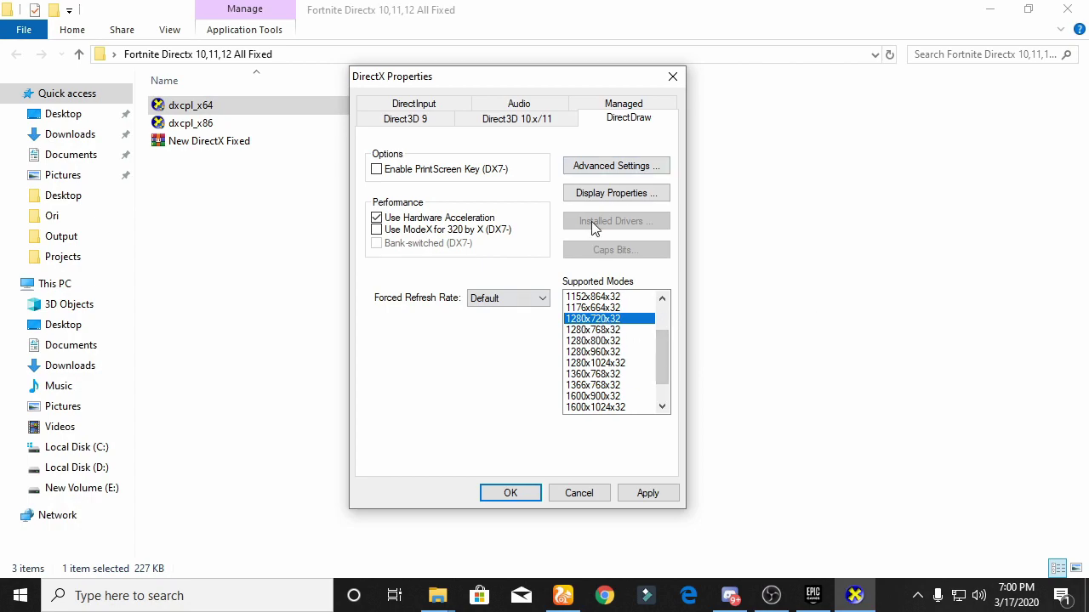
left_click(655, 495)
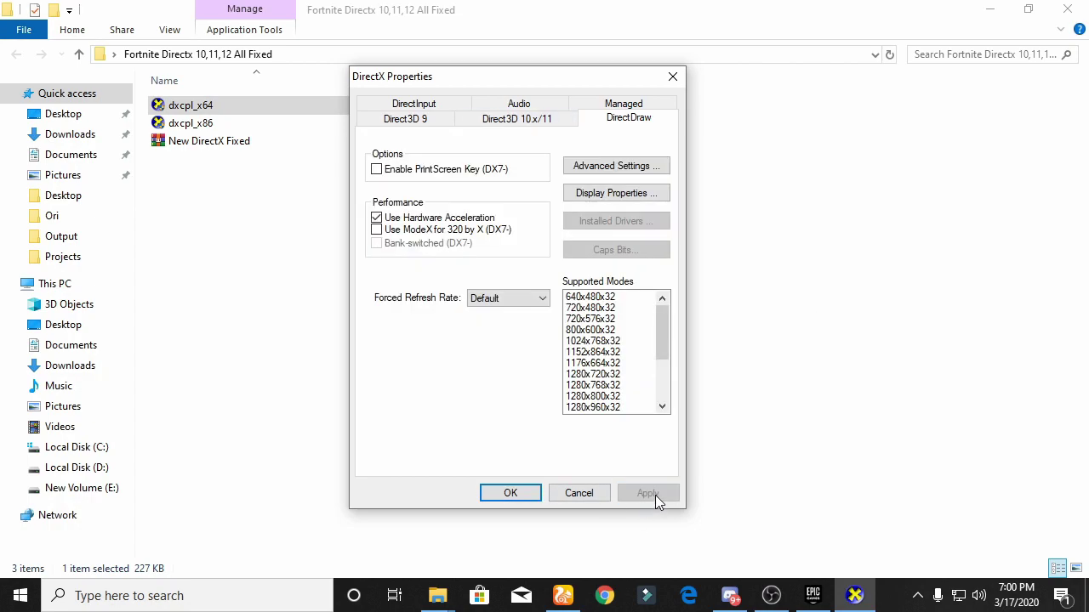
left_click(642, 194)
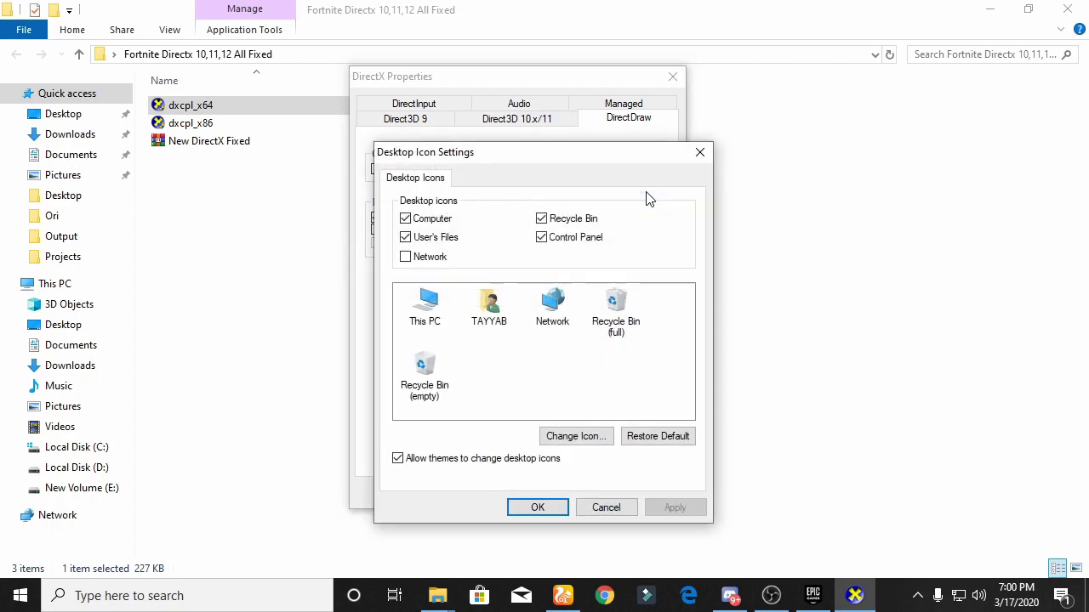
left_click(605, 508)
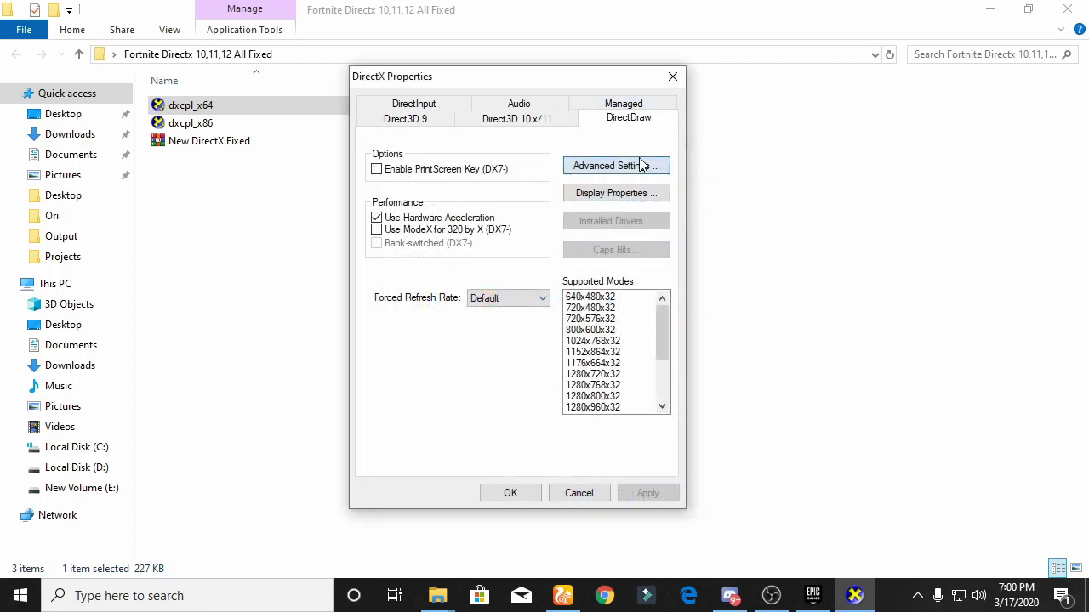
- Confirm advanced DirectDraw settings with hardware color fill on, reapply, keep 1280x720x32, and close
left_click(649, 164)
left_click_drag(467, 98, 536, 106)
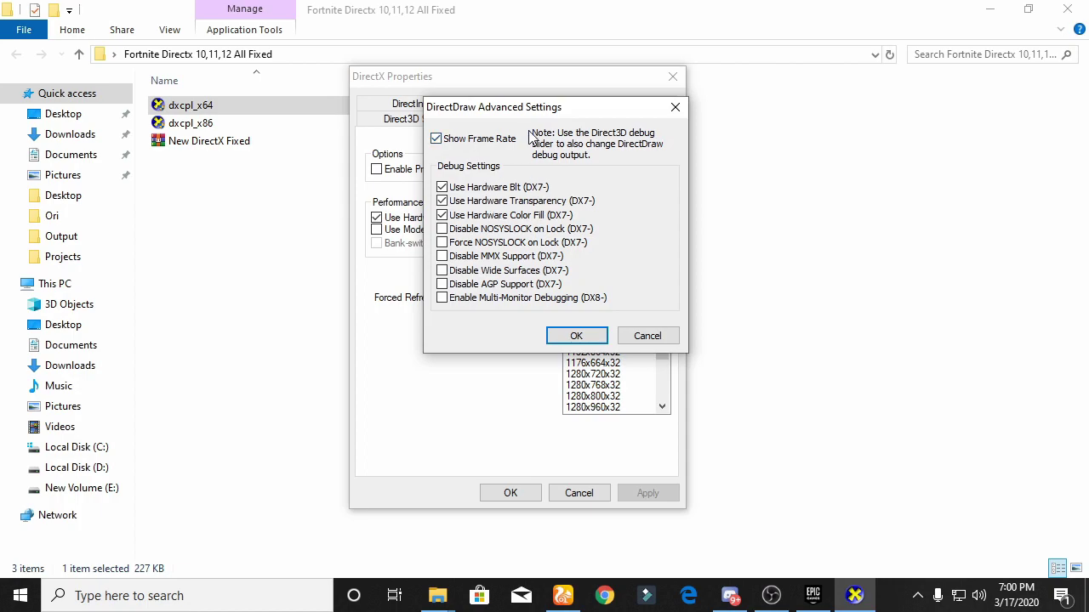
left_click(442, 216)
left_click(441, 216)
left_click(578, 336)
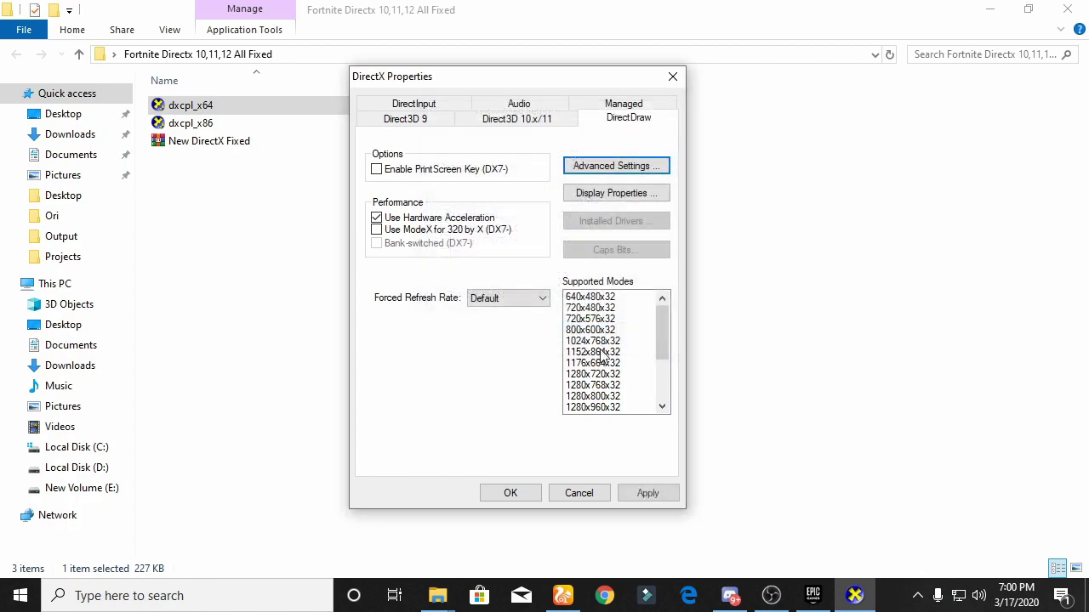
left_click(647, 492)
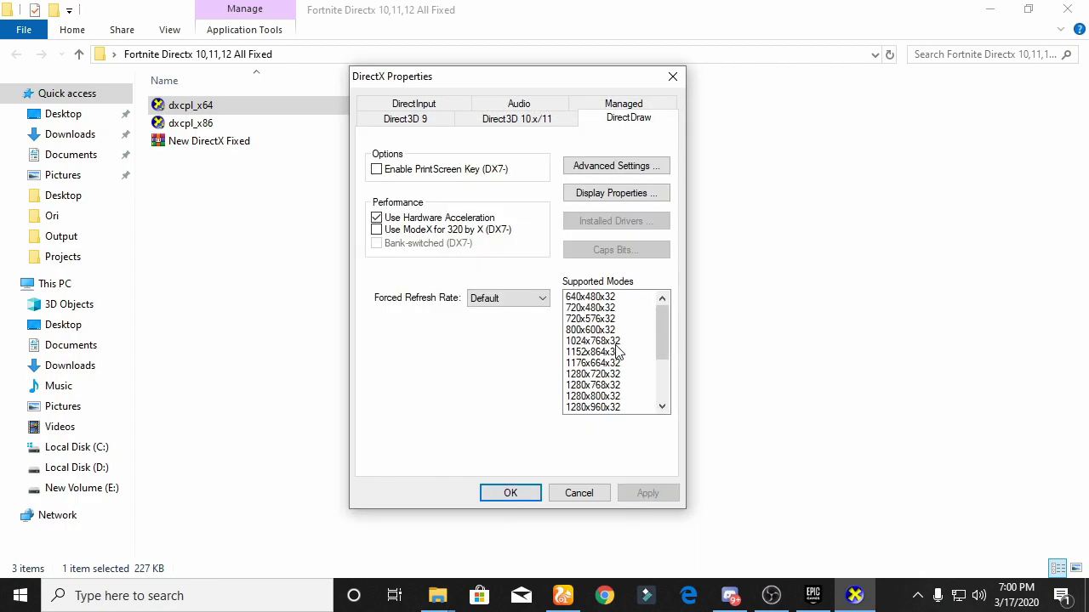
left_click(614, 343)
scroll(610, 359, "down", 1)
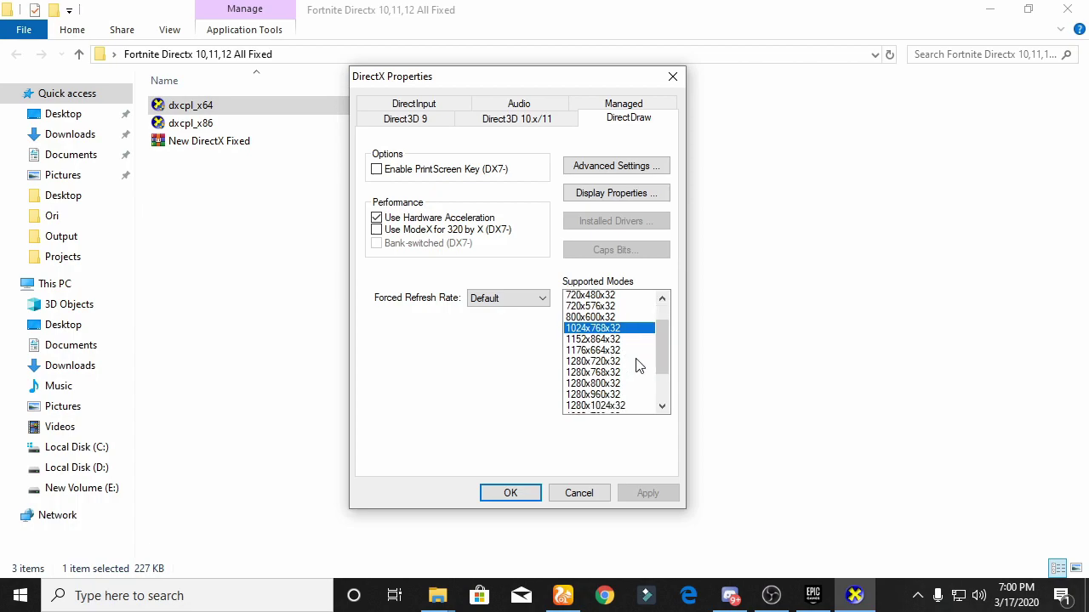
left_click(614, 342)
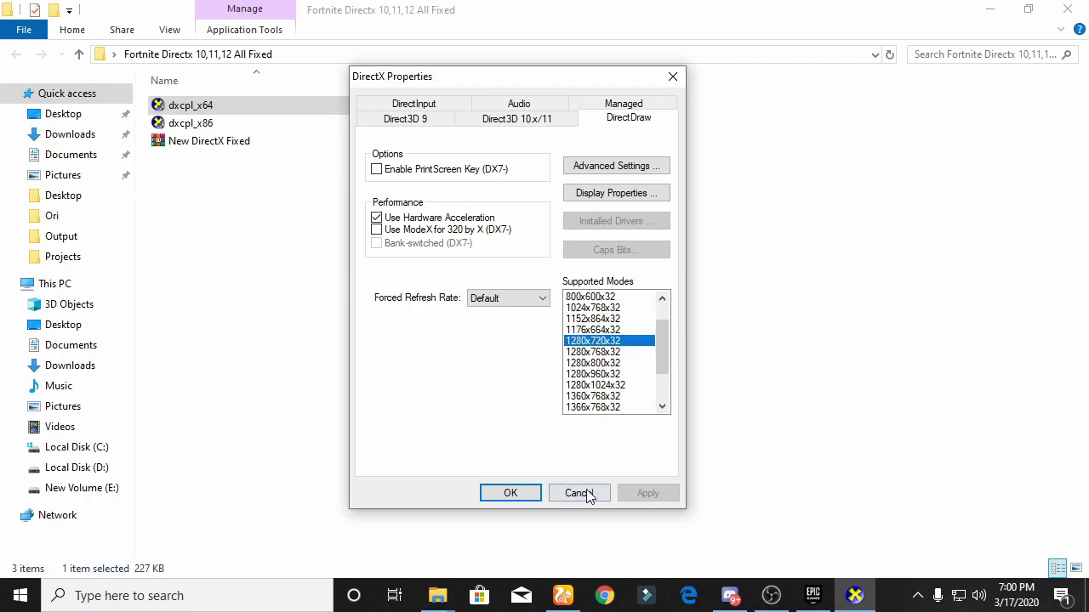
left_click(510, 494)
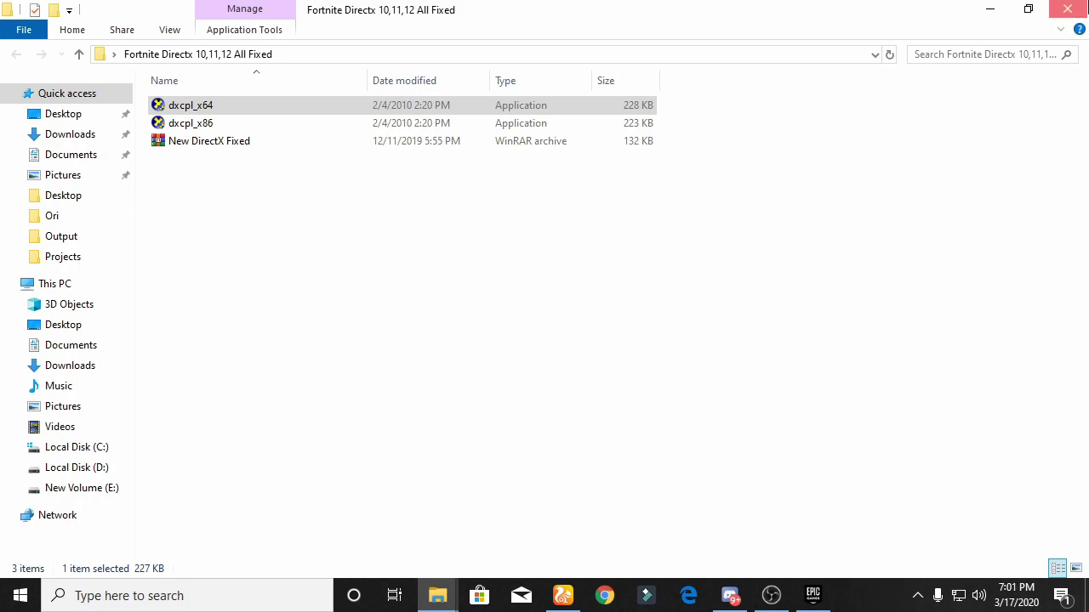
- Close the fix folder window, refresh the desktop and move the Fortnite shortcut to the centre
left_click(1067, 9)
right_click(704, 182)
left_click(791, 236)
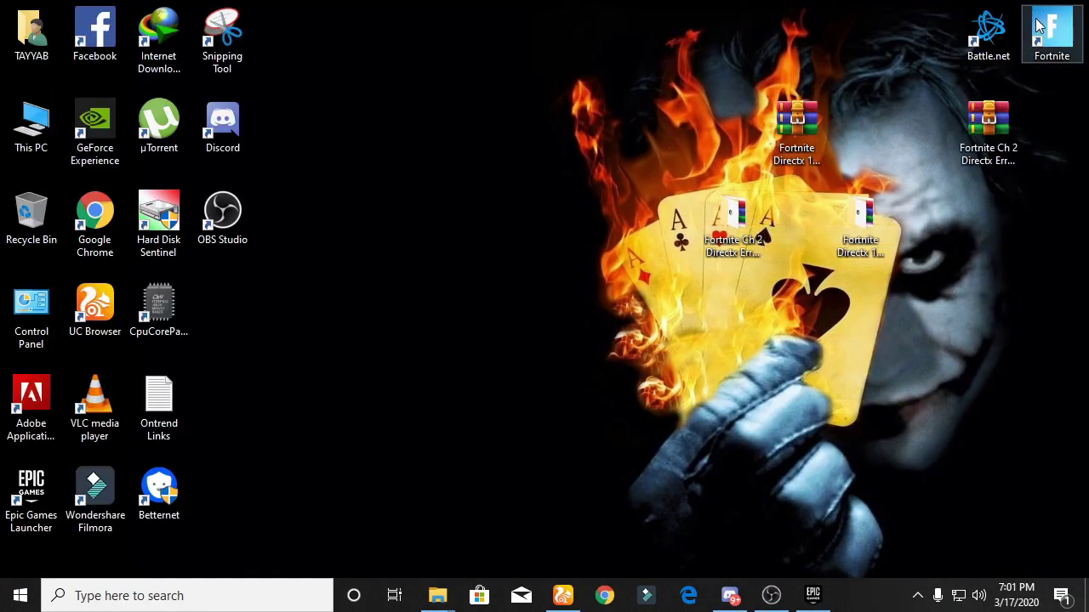
left_click_drag(1067, 18, 629, 196)
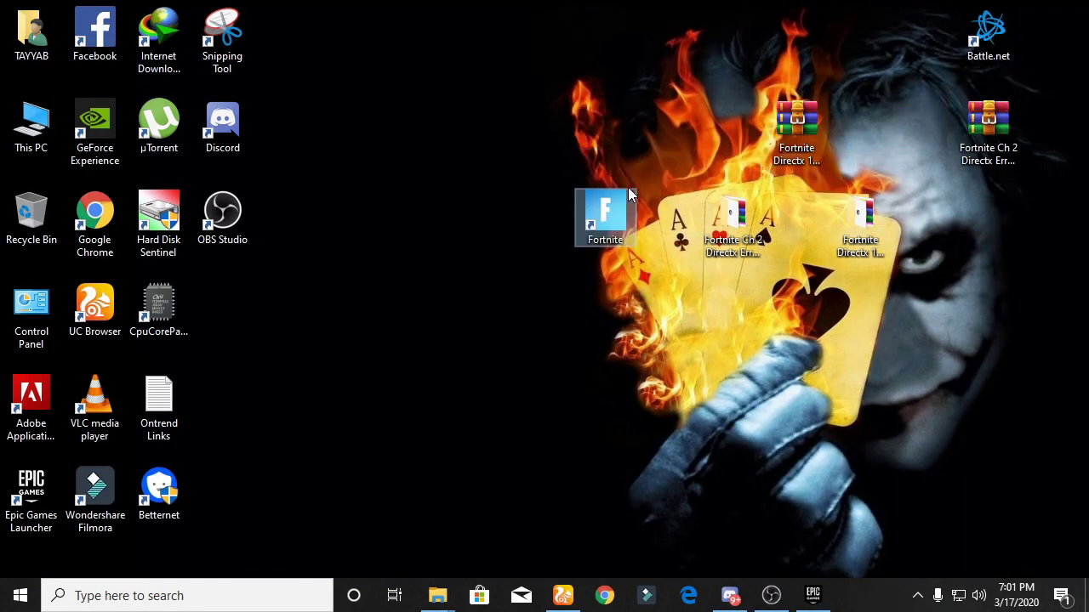
left_click(916, 595)
left_click(917, 596)
- Launch Fortnite from its shortcut, check the Epic Games Library, and minimize the launcher
right_click(602, 202)
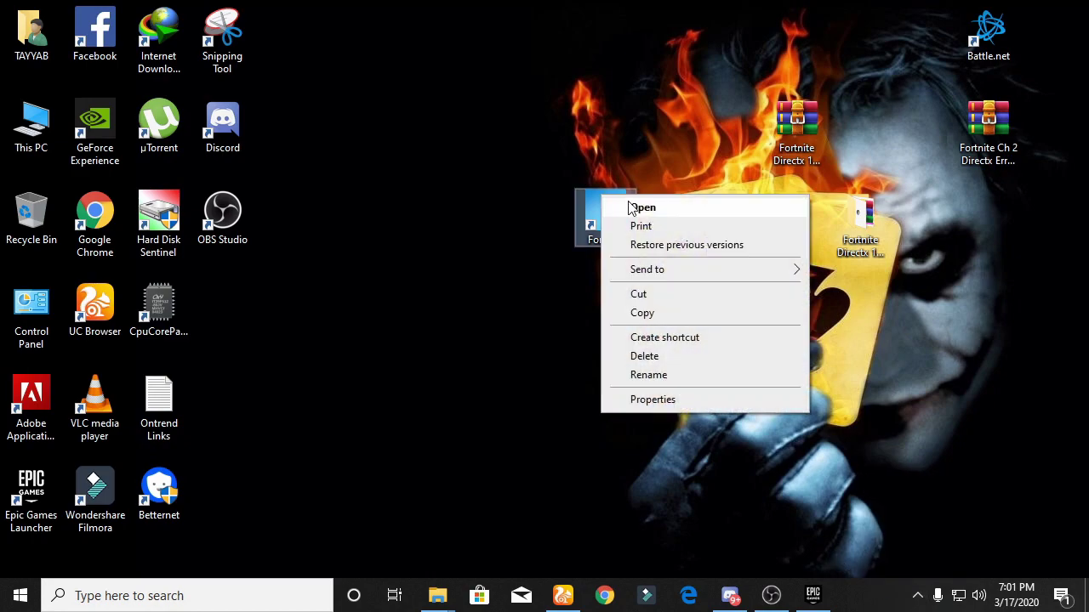
left_click(627, 210)
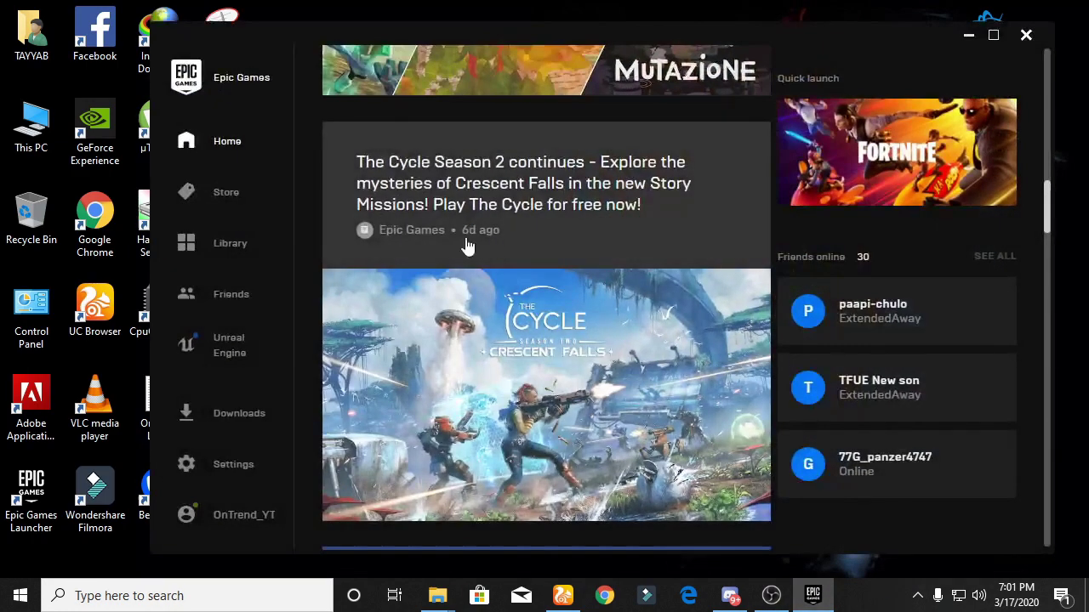
left_click(225, 255)
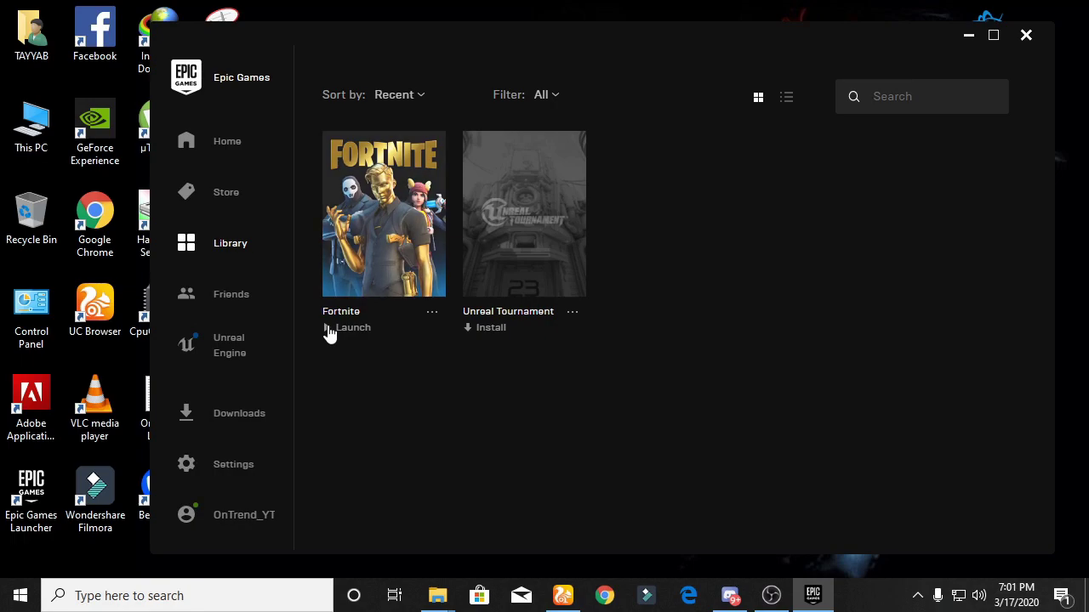
left_click(969, 39)
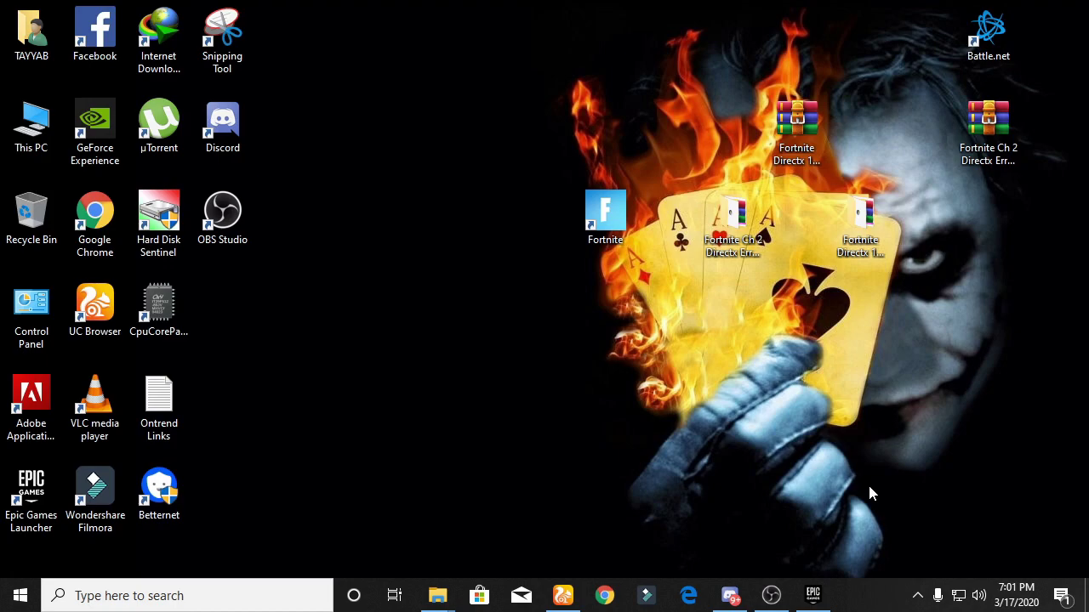
left_click(918, 596)
left_click(918, 595)
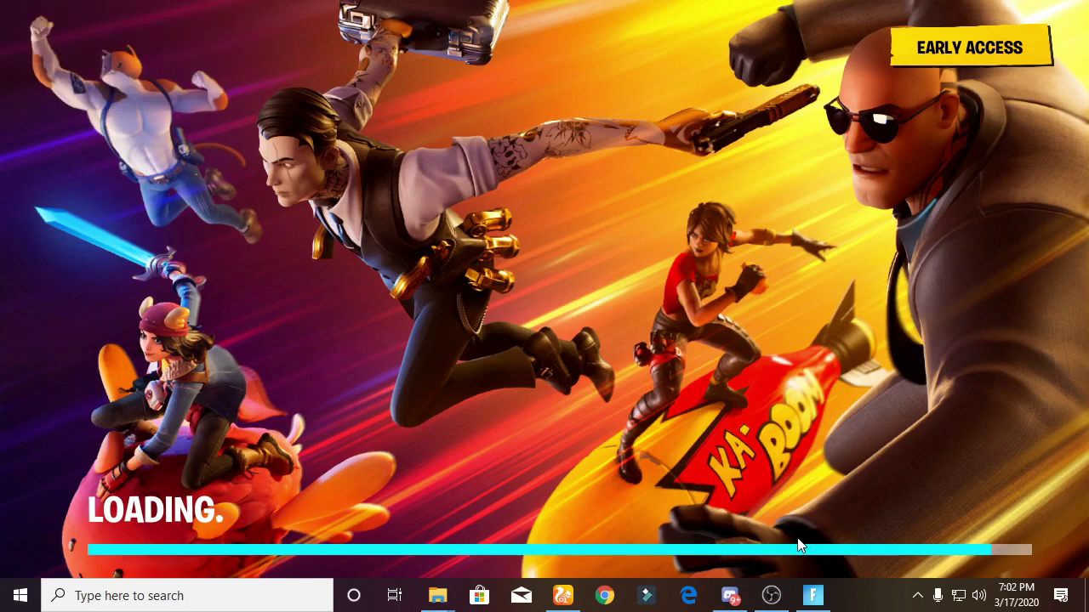
- Extract the Fortnite Ch 2 Directx Error Fix archive here, replacing all existing files
left_click(917, 596)
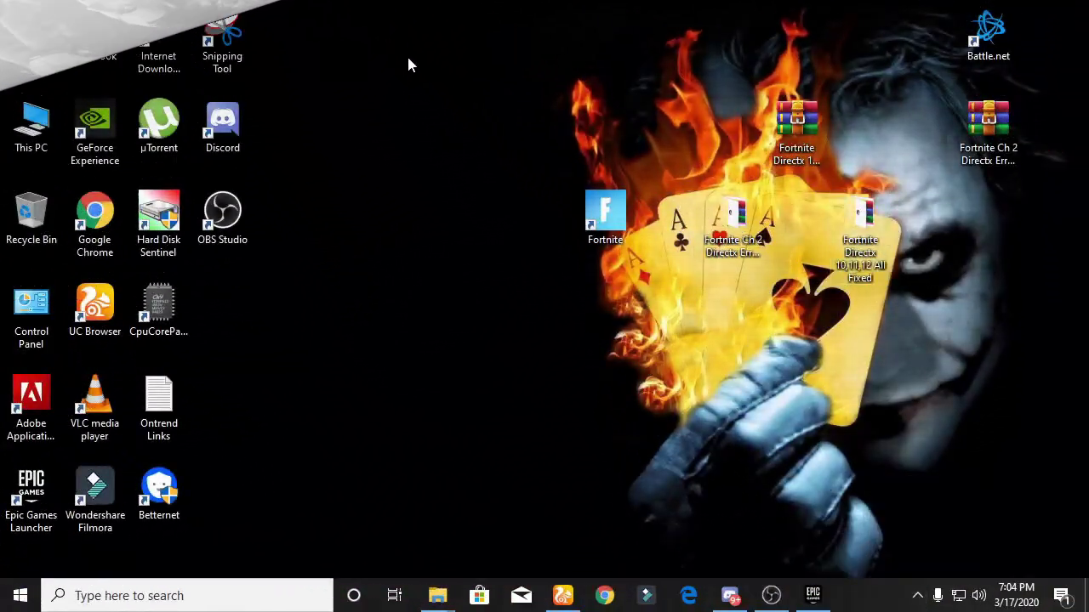
right_click(391, 26)
left_click(431, 77)
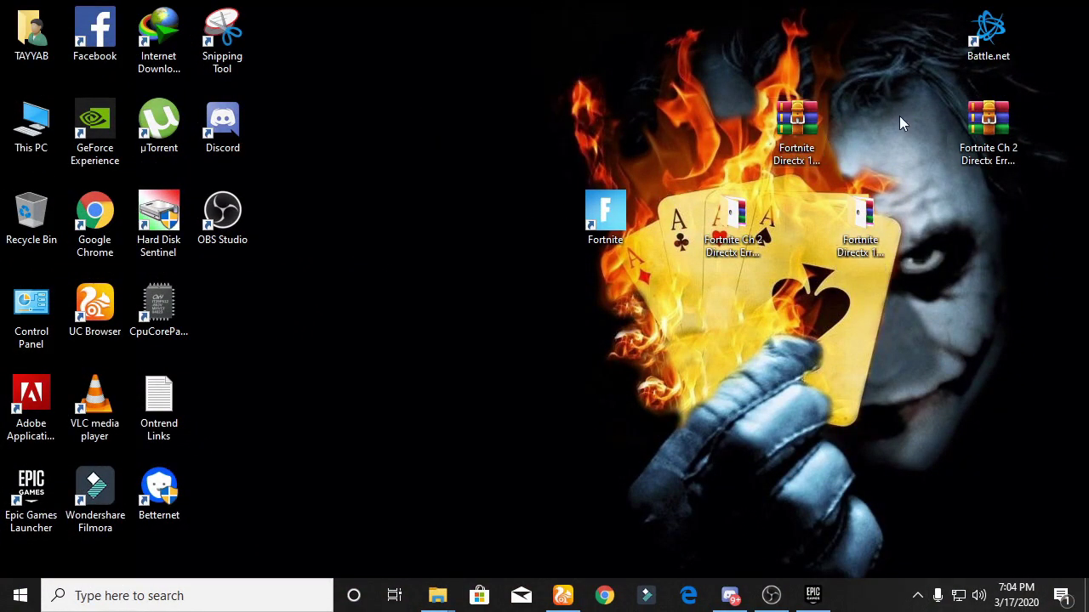
left_click_drag(987, 128, 368, 200)
right_click(368, 200)
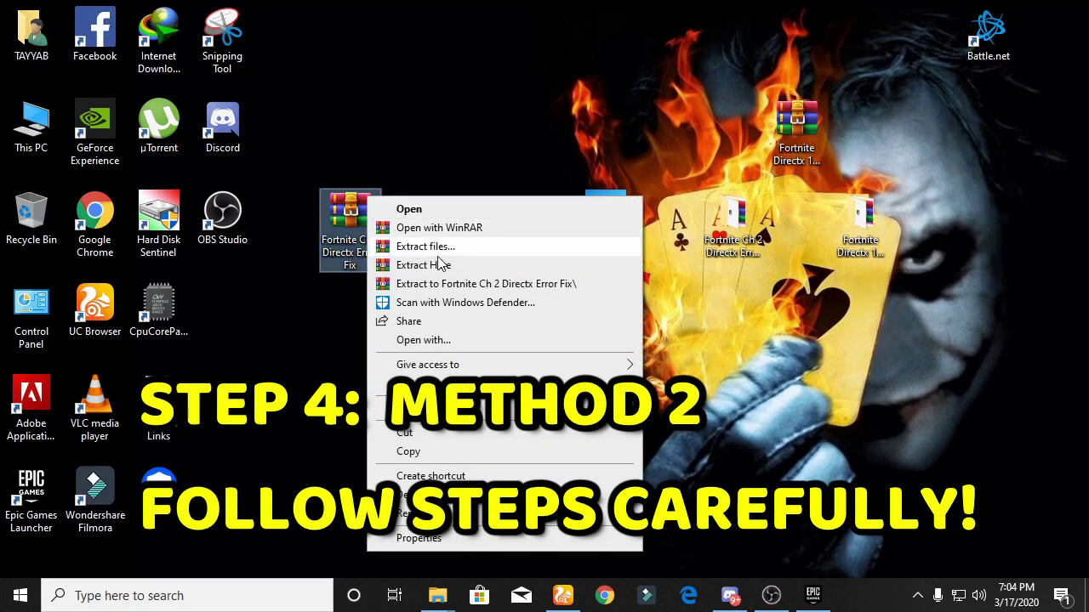
left_click(412, 261)
left_click(524, 385)
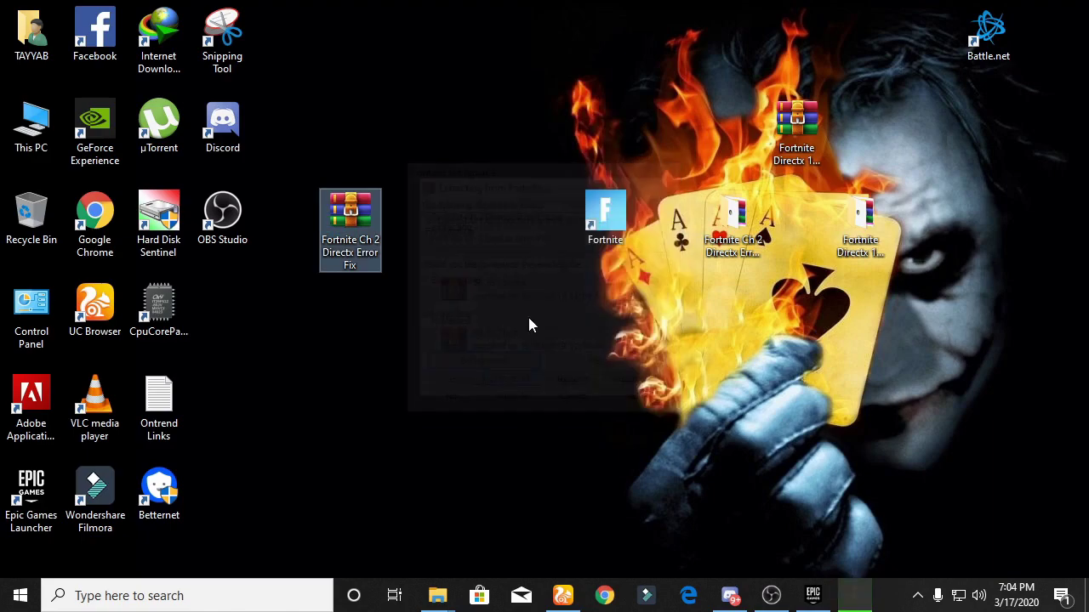
- In the extracted folder, unpack dxcpl.rar with Yes to All and run dxcpl as administrator
double_click(745, 241)
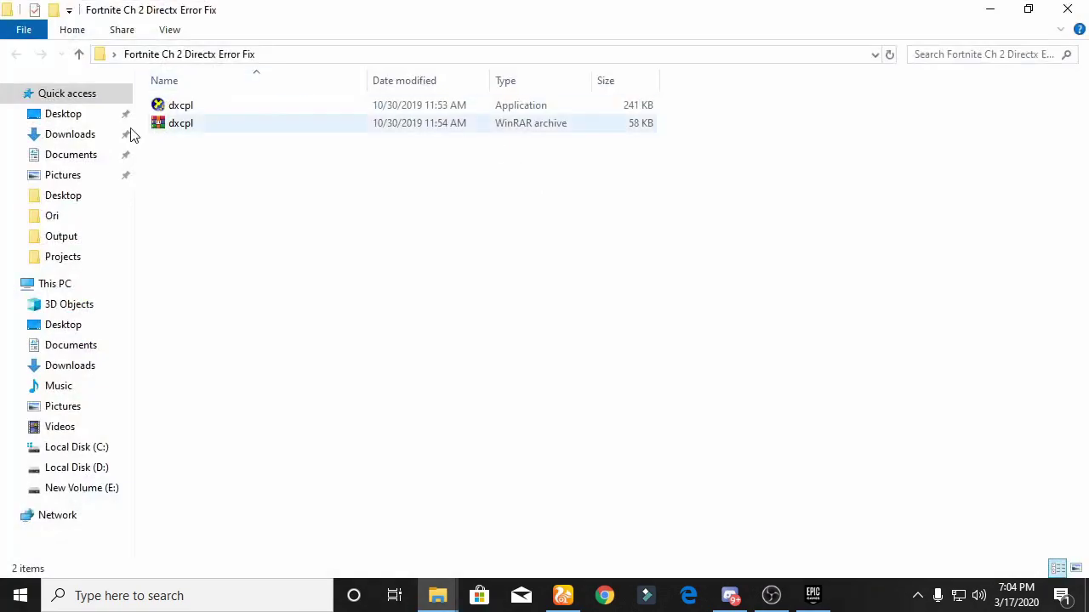
right_click(174, 123)
left_click(223, 191)
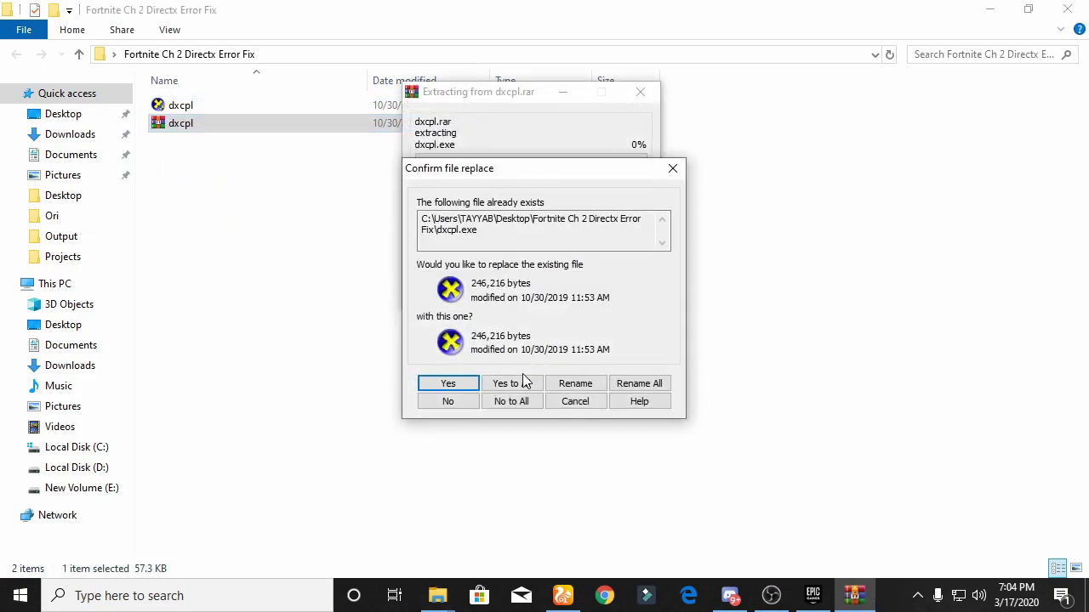
left_click(525, 382)
right_click(181, 108)
left_click(272, 142)
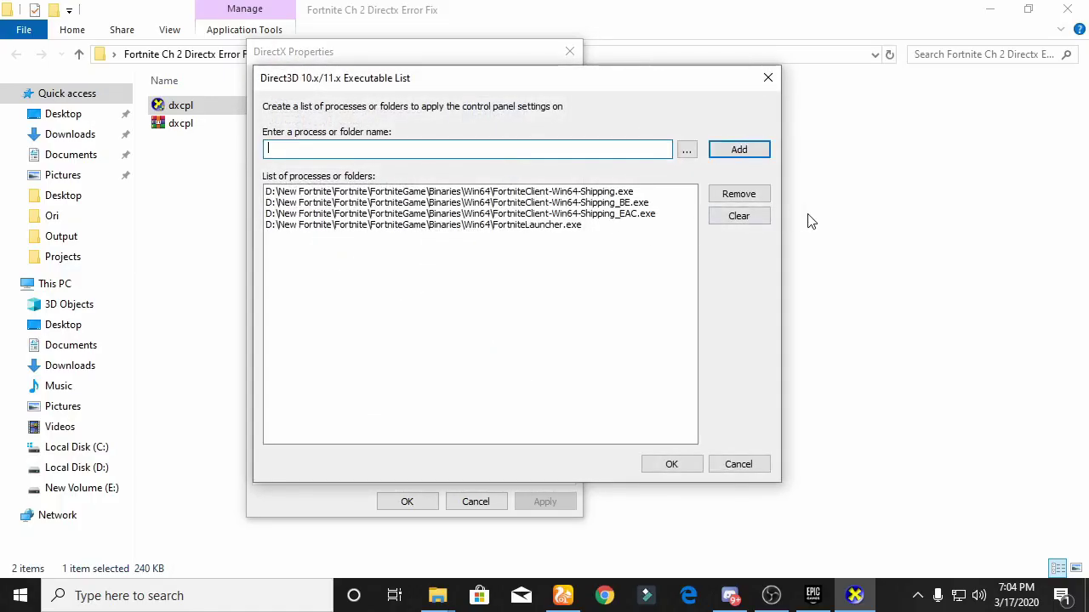
- Clear the executable list and add FortniteClient-Win64-Shipping from D:\New Fortnite\Fortnite\FortniteGame\Binaries\Win64
left_click(738, 216)
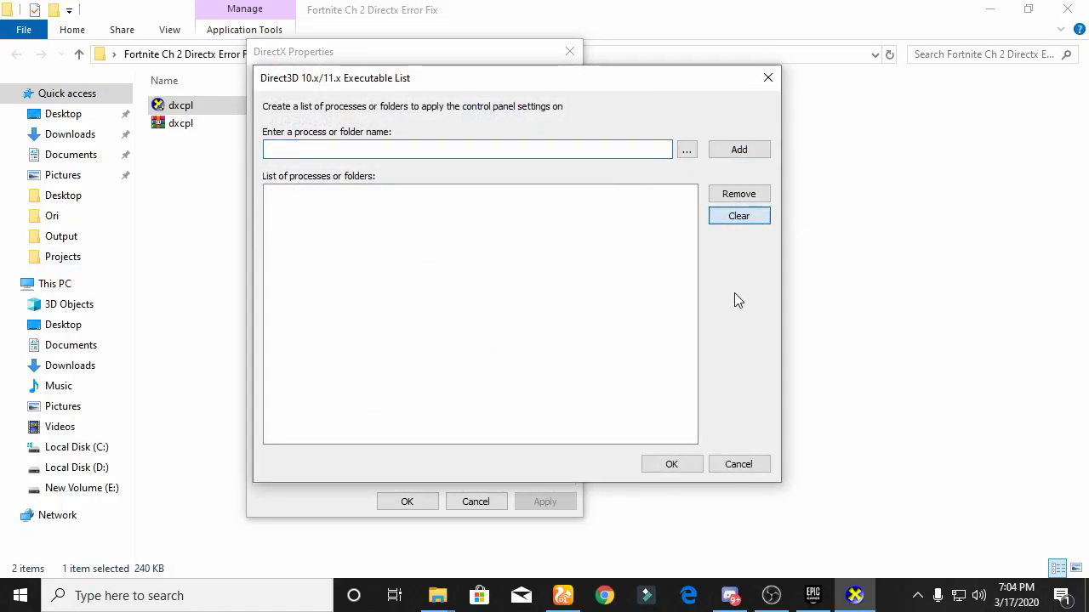
left_click(686, 149)
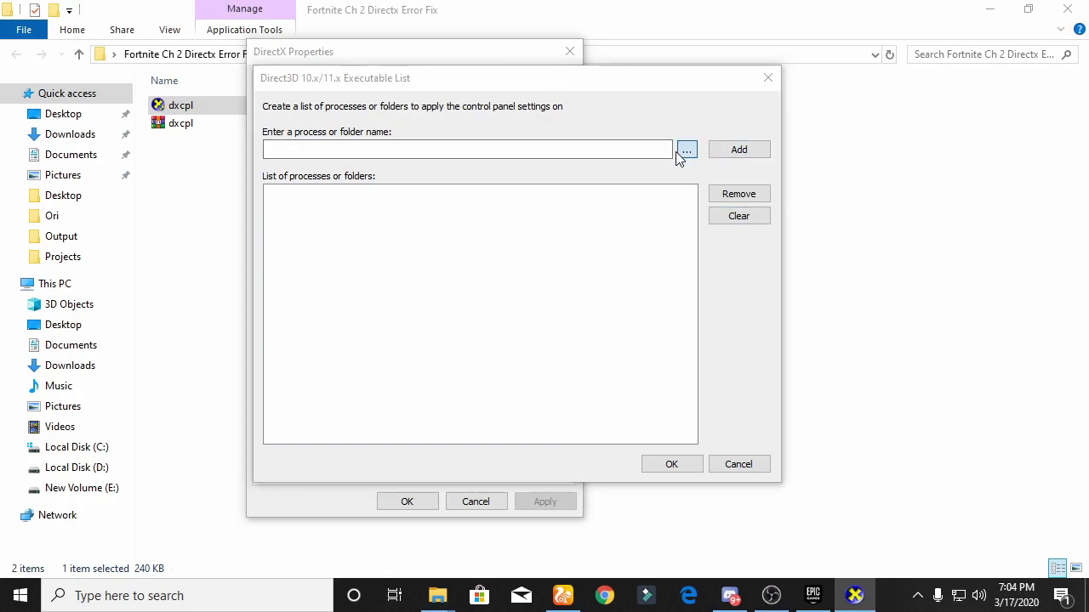
left_click(337, 415)
scroll(486, 309, "down", 1)
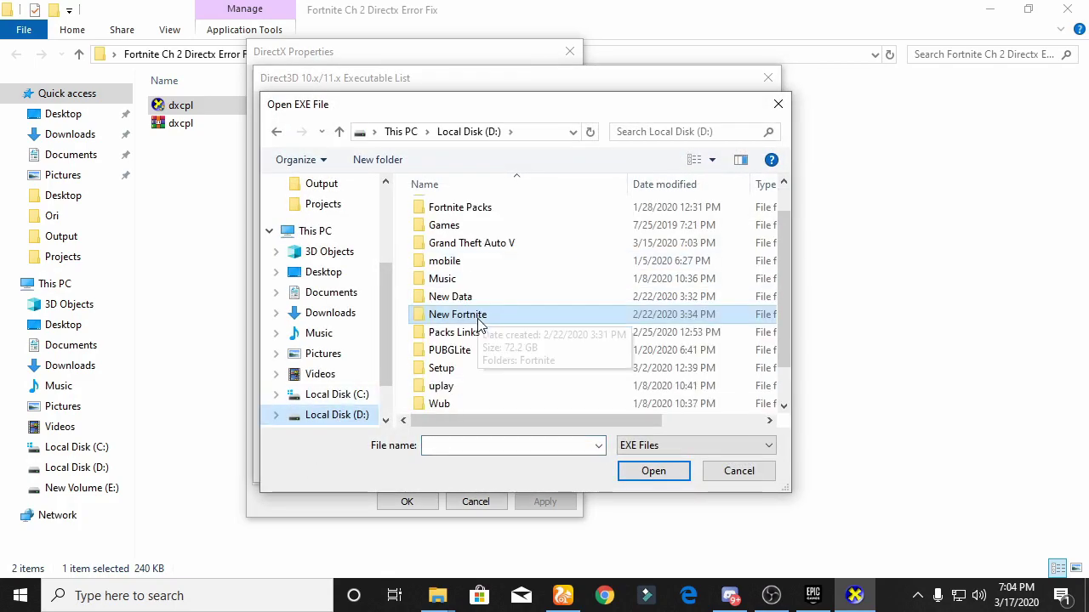
double_click(479, 318)
double_click(462, 213)
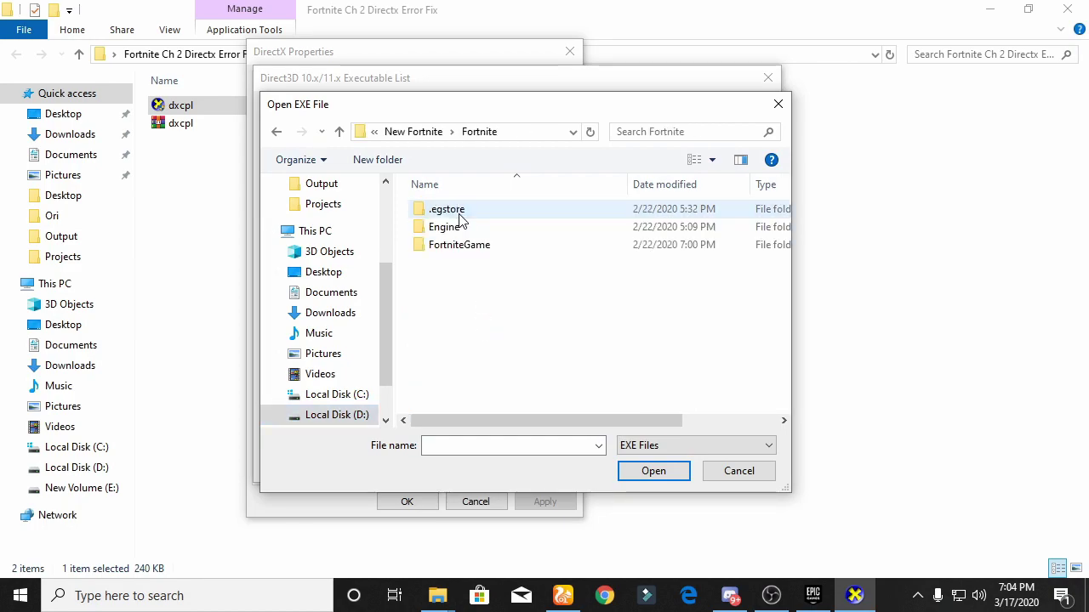
double_click(479, 249)
double_click(479, 212)
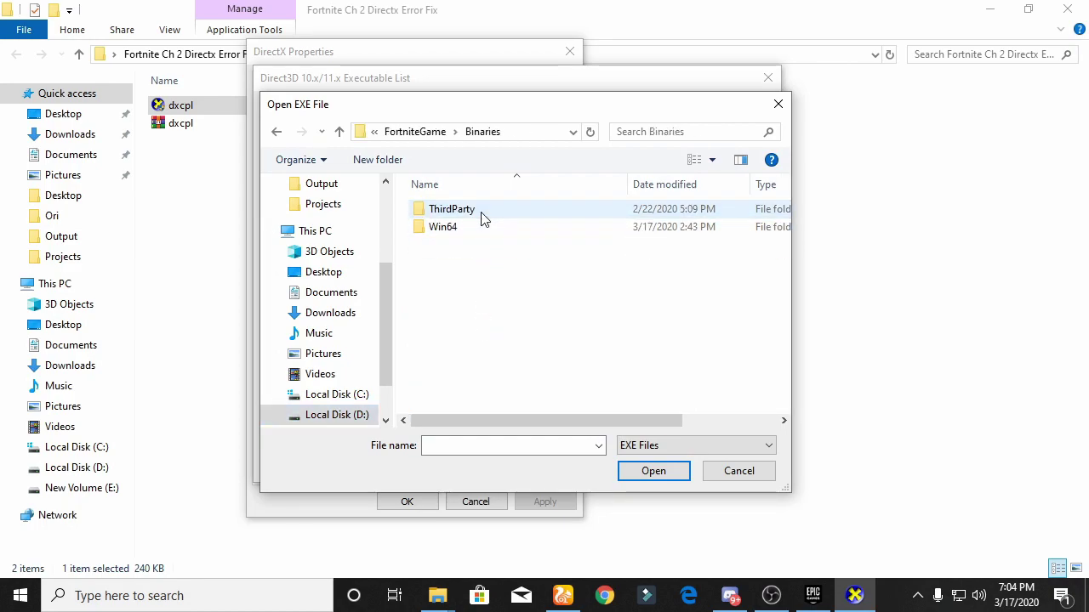
double_click(486, 232)
double_click(490, 245)
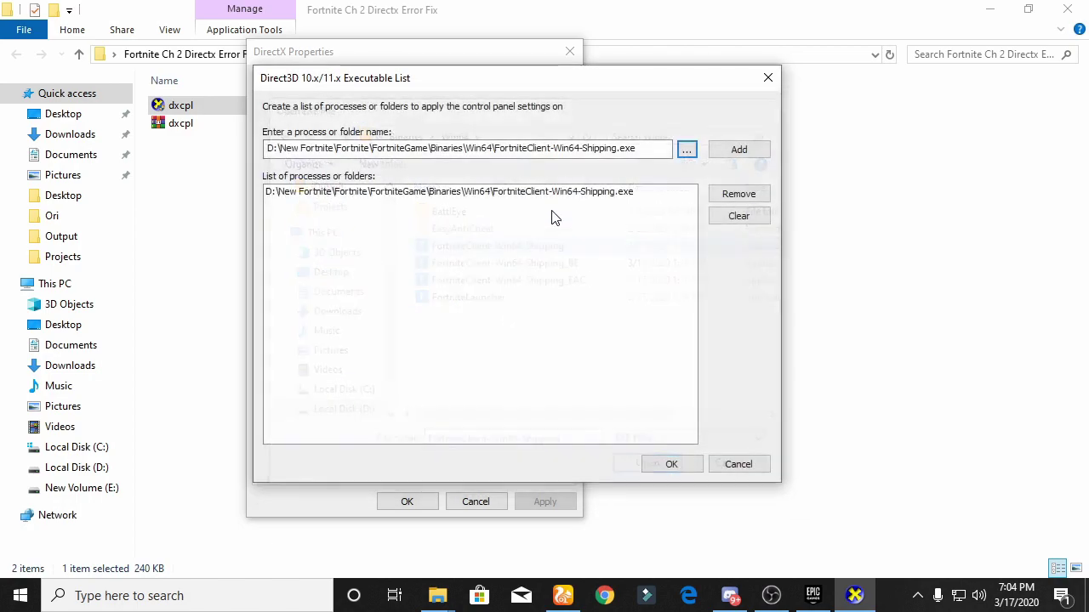
- Add FortniteClient-Win64-Shipping_BE, _EAC and FortniteLauncher, then save the list
left_click(694, 149)
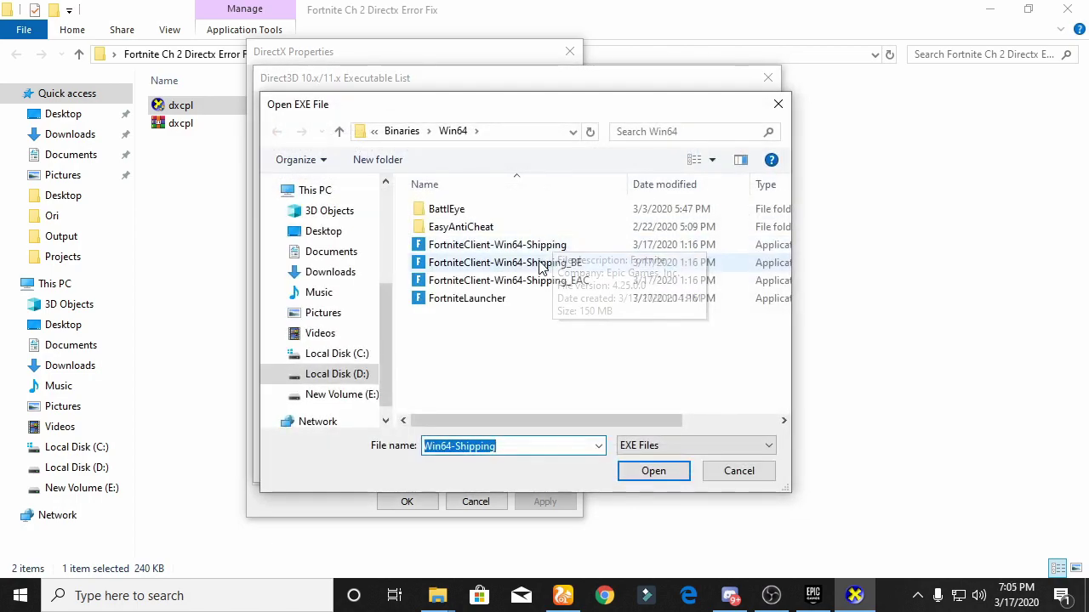
double_click(493, 251)
left_click(686, 151)
double_click(583, 282)
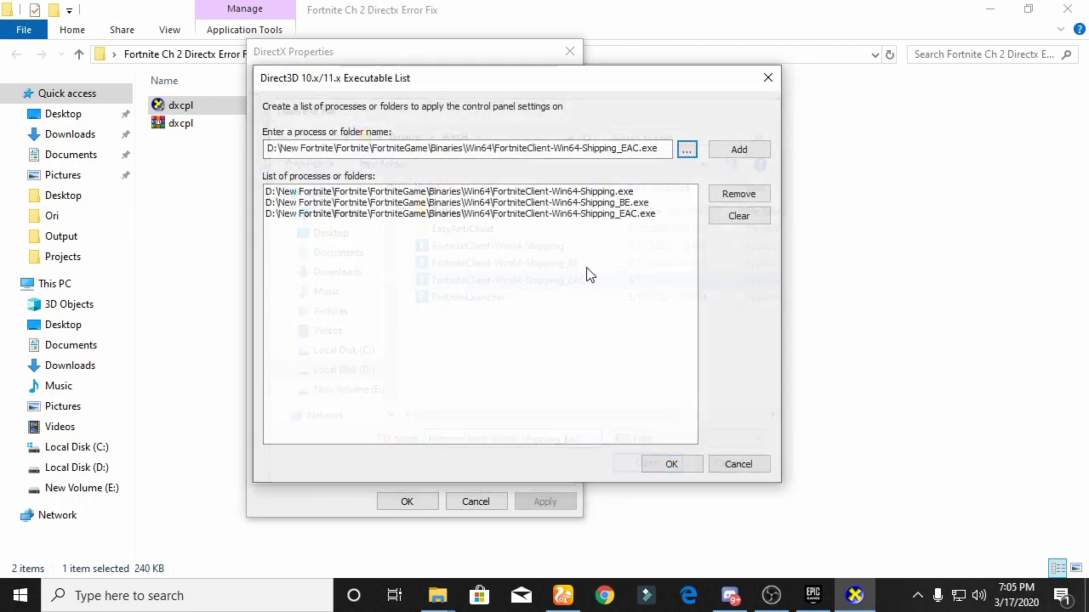
left_click(693, 156)
double_click(459, 297)
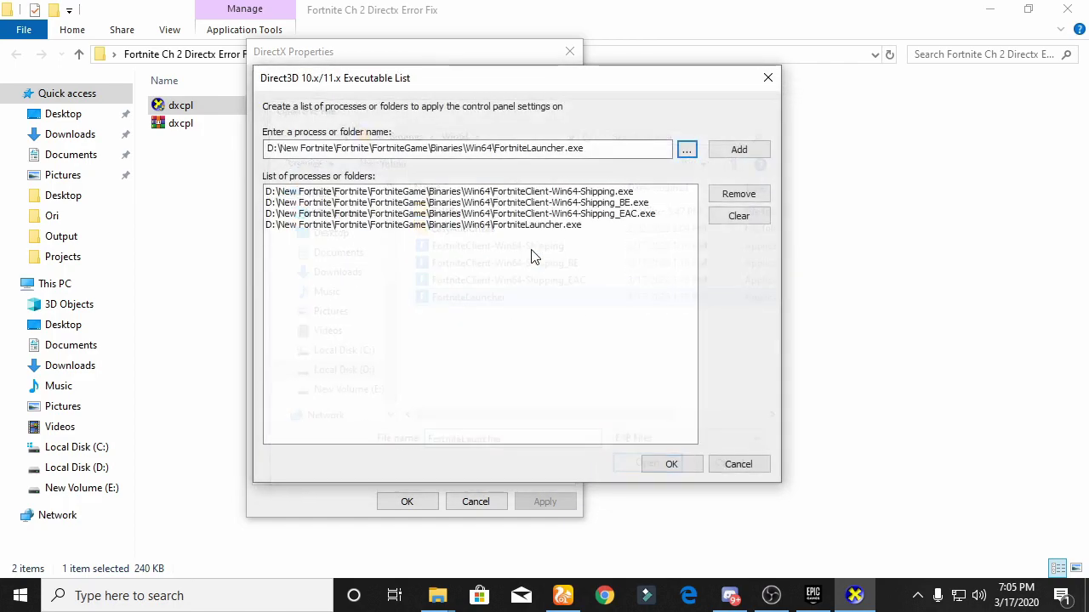
left_click(672, 465)
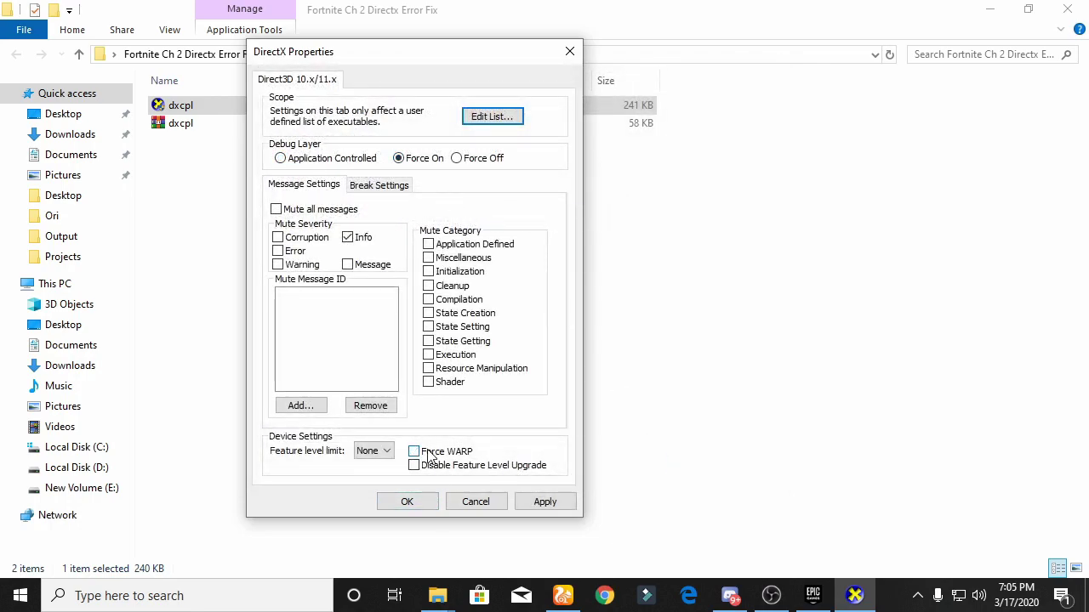
- Tick Force WARP, set Debug Layer to Force On with feature level limit None, apply, and OK
left_click(384, 450)
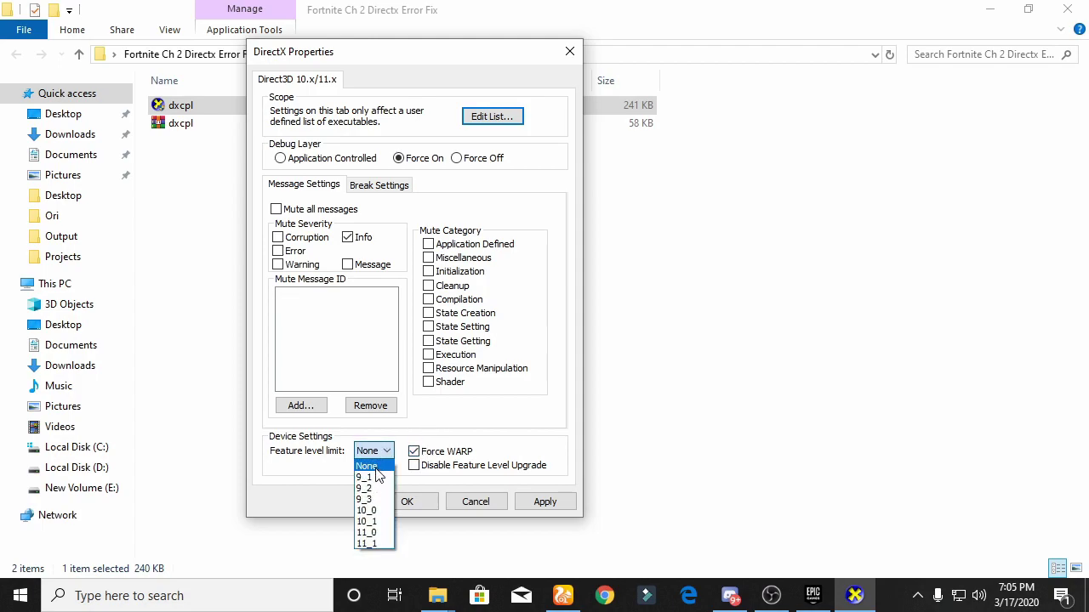
left_click(377, 471)
left_click(441, 455)
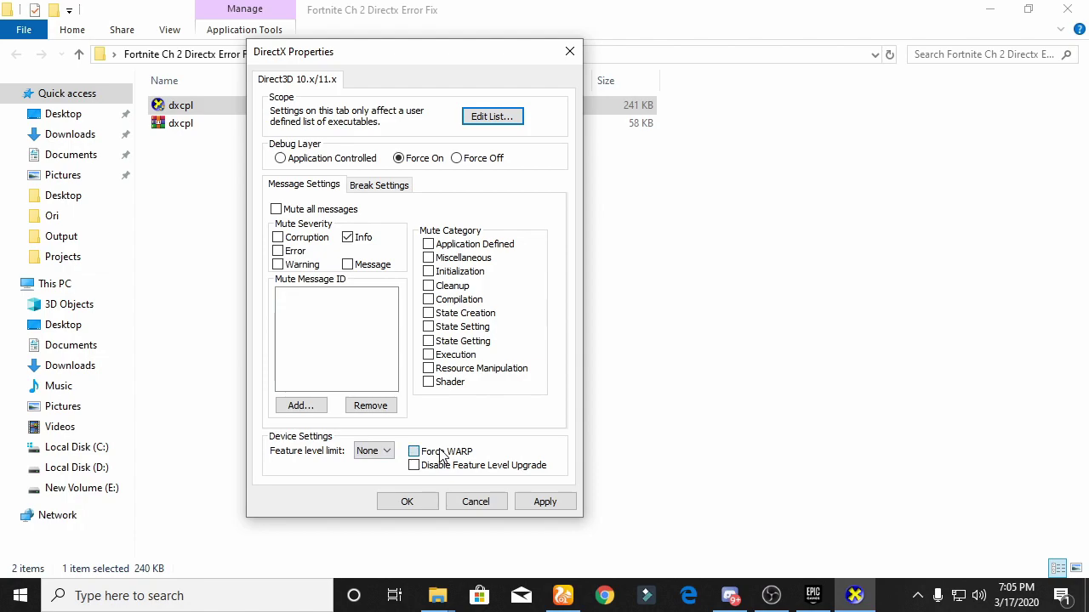
left_click(381, 189)
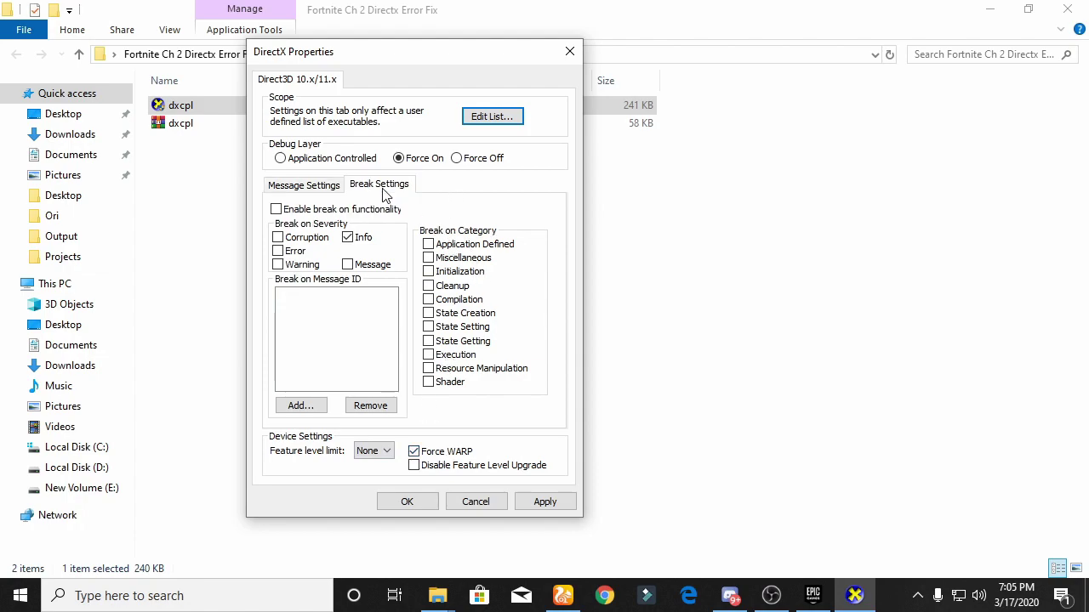
left_click(310, 184)
left_click(398, 159)
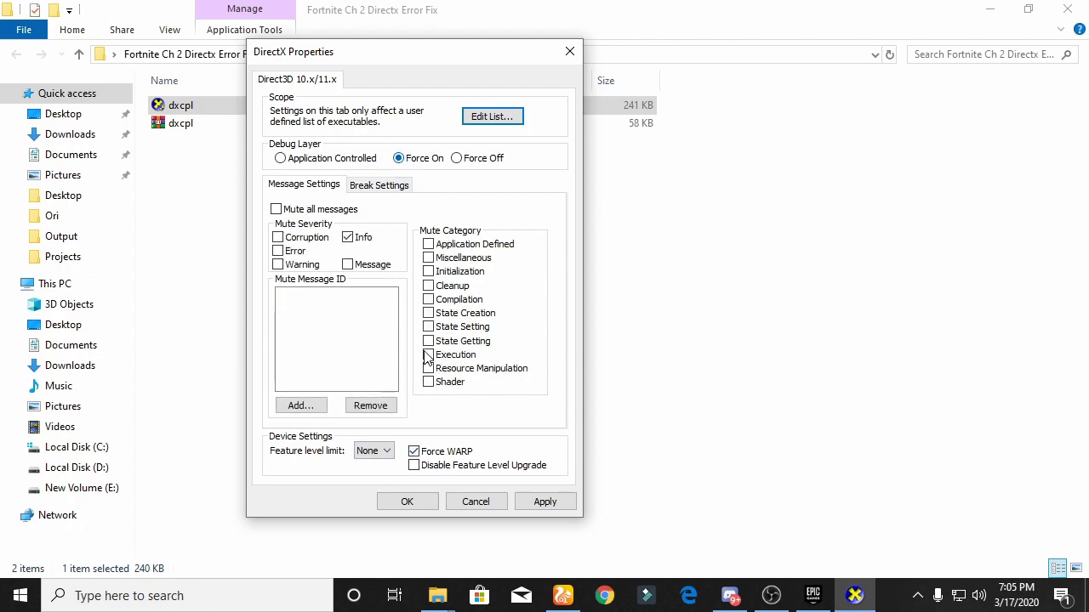
left_click(374, 452)
left_click(378, 468)
left_click(545, 508)
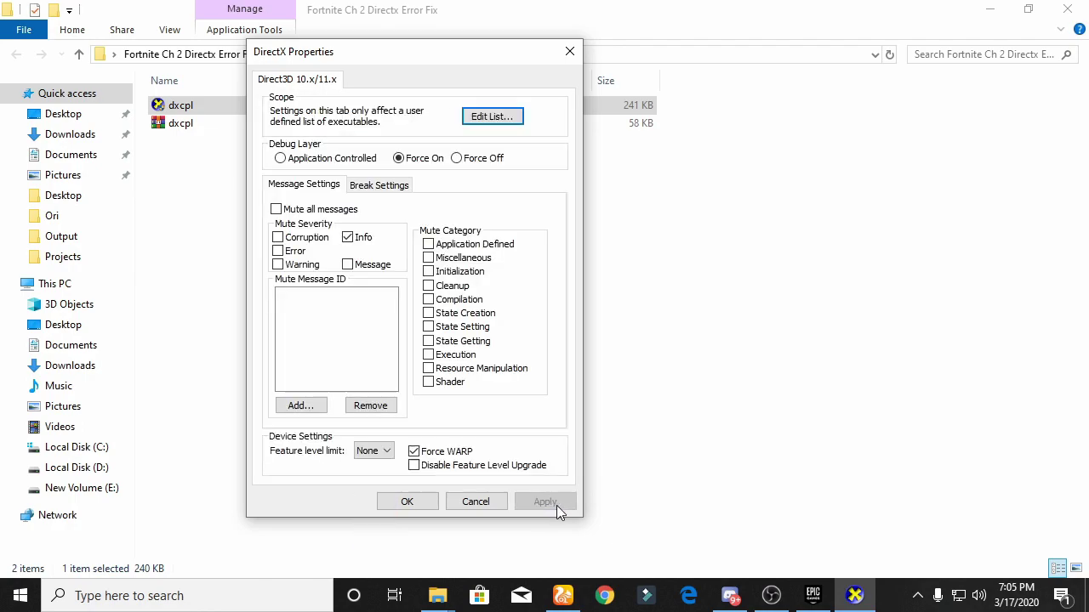
left_click(411, 506)
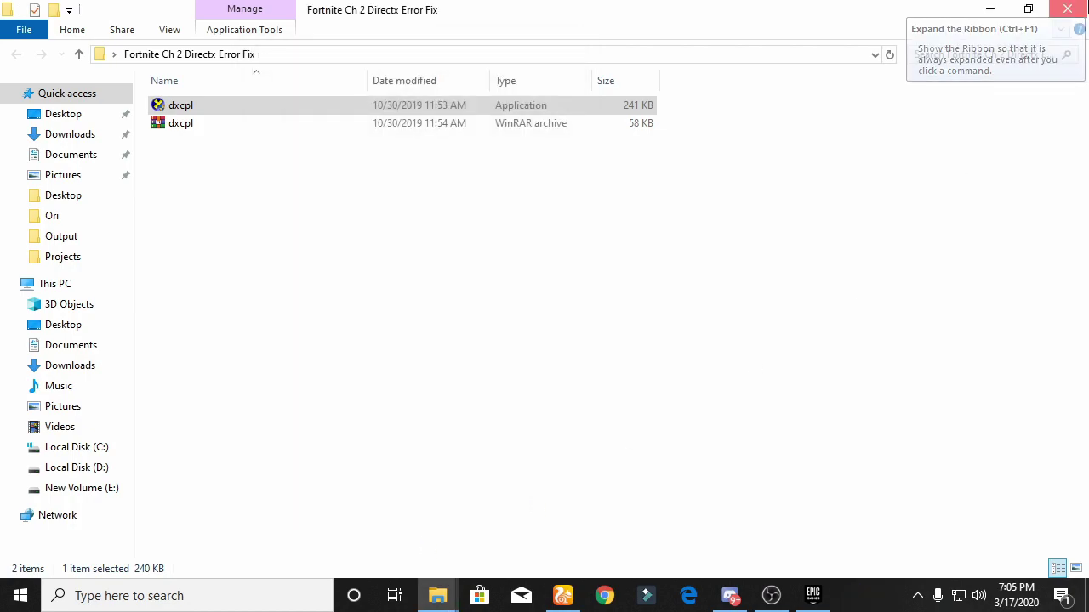
- Close the Ch 2 fix folder window and open Fortnite from its desktop shortcut menu
left_click(1067, 8)
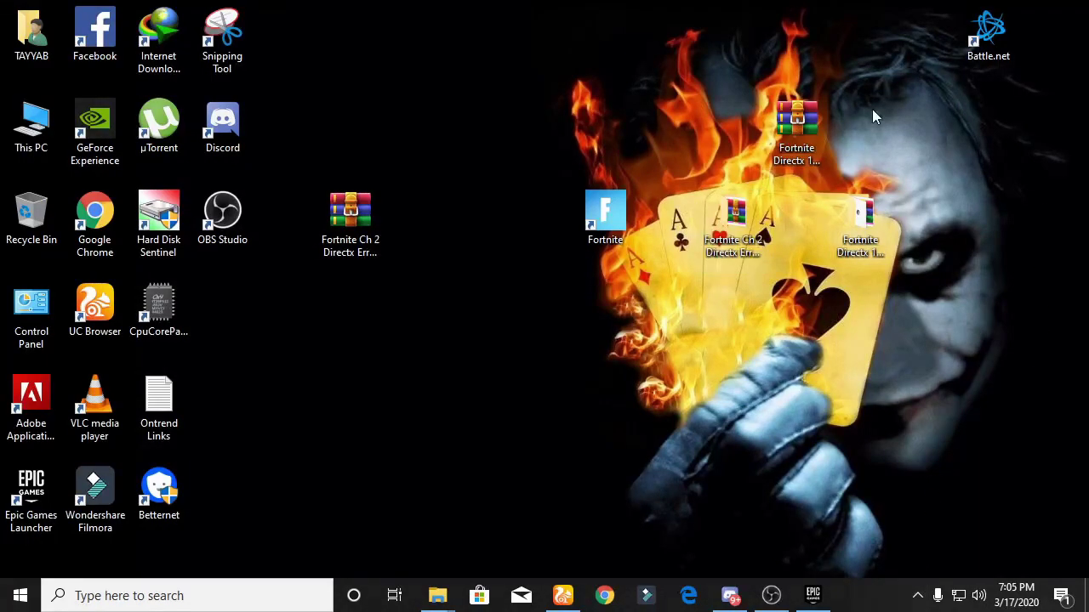
left_click_drag(605, 213, 605, 305)
right_click(580, 311)
left_click(616, 320)
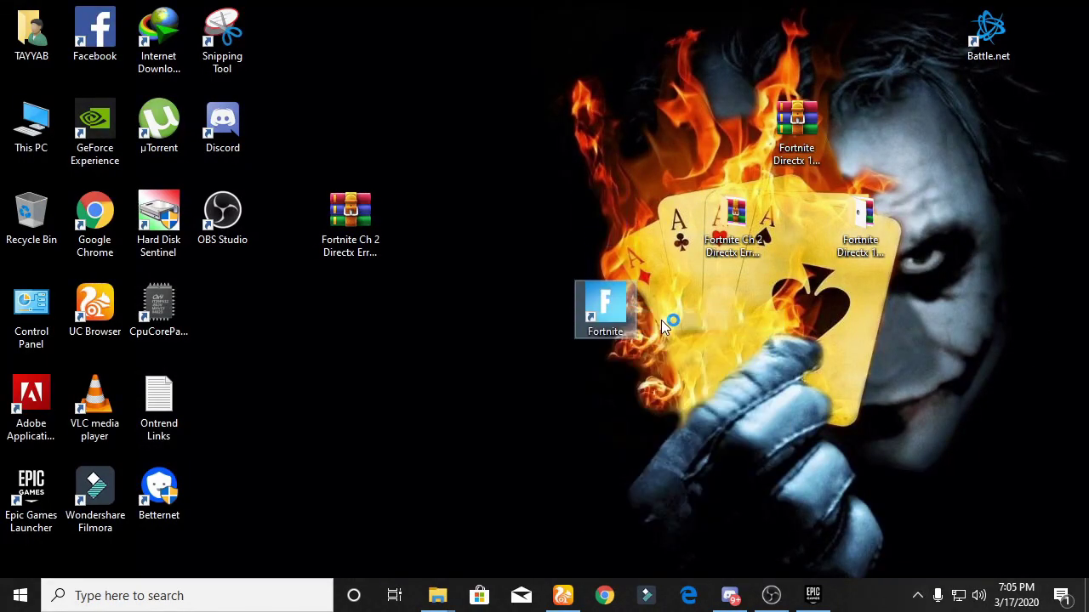